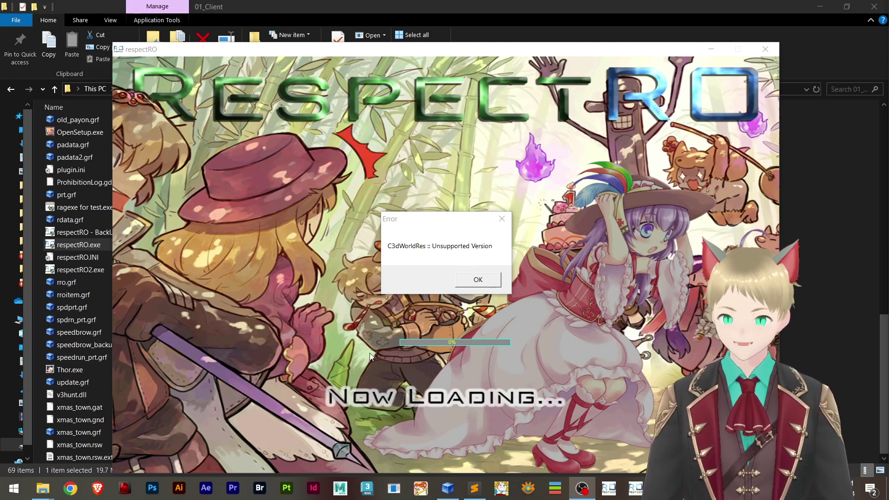
- Dismiss the Unsupported Version and Resource File Loading errors for 1@vrsn, then close respectRO
left_click(479, 281)
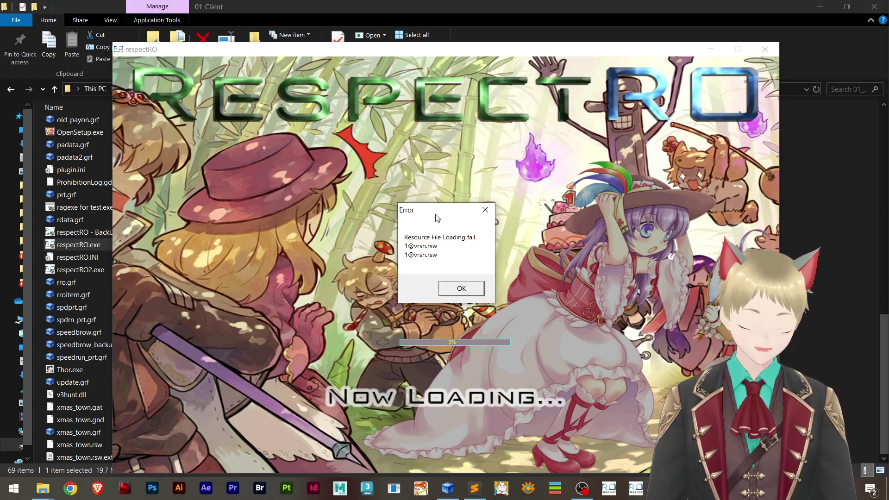
left_click(465, 289)
left_click(472, 280)
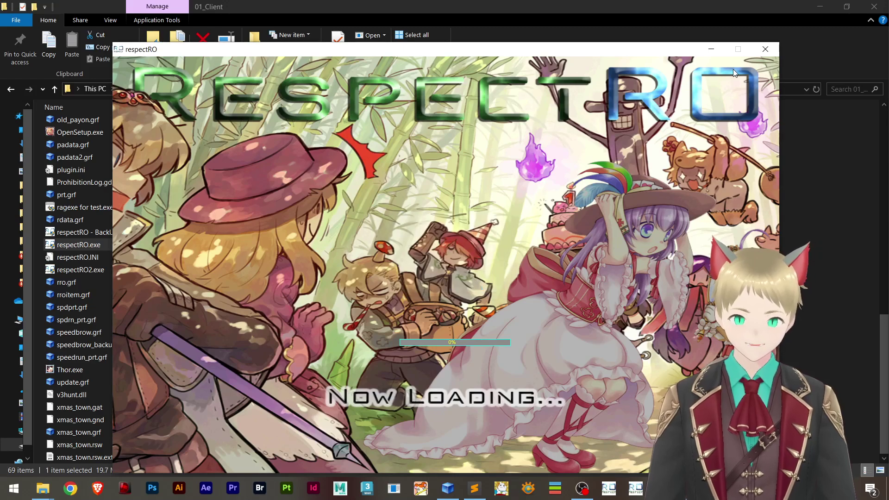
left_click(763, 48)
- Copy the four 1@vrsn backup files into the data folder, replacing the existing ones
scroll(552, 271, "up", 14)
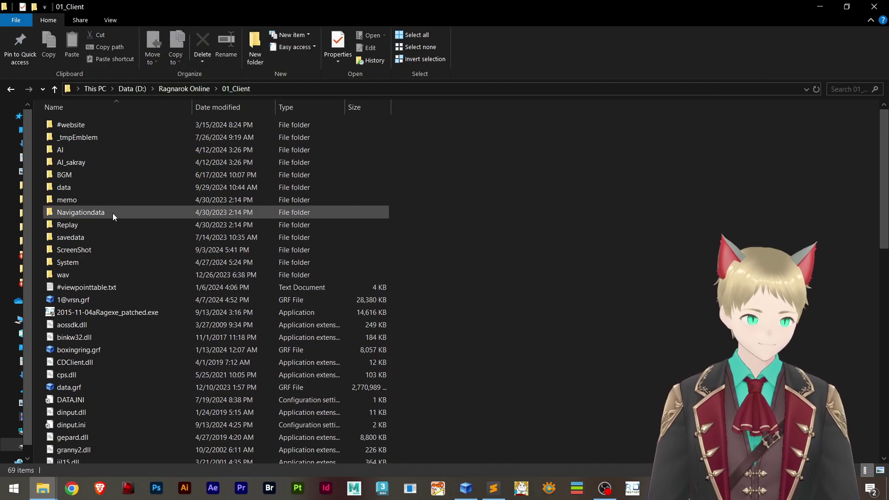
double_click(74, 186)
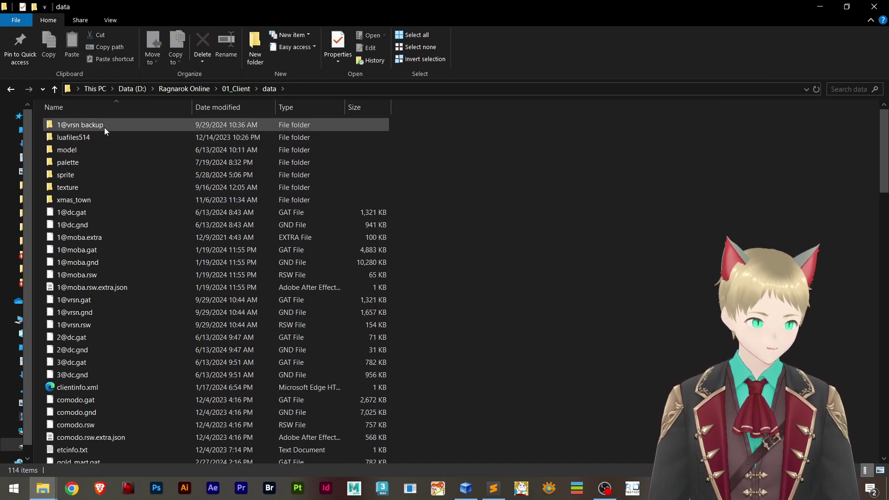
double_click(104, 124)
left_click_drag(104, 180, 93, 104)
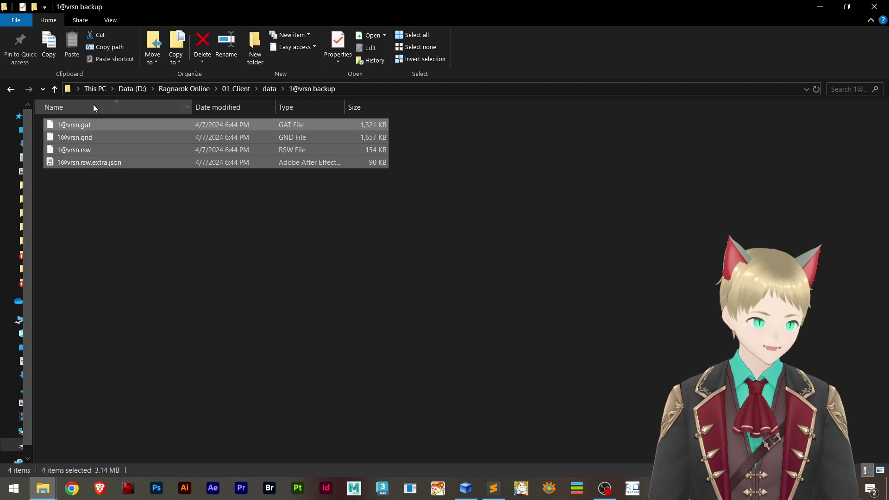
key("ctrl+c")
key("alt+Up")
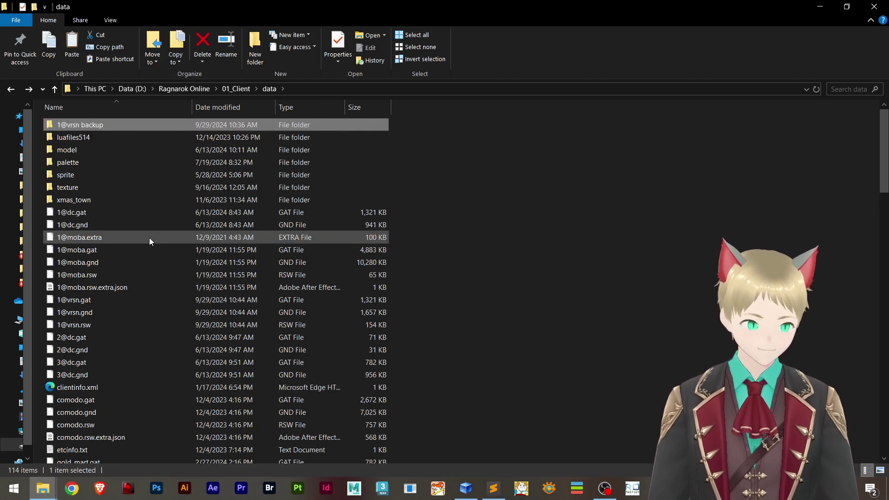
key("ctrl+v")
left_click(239, 191)
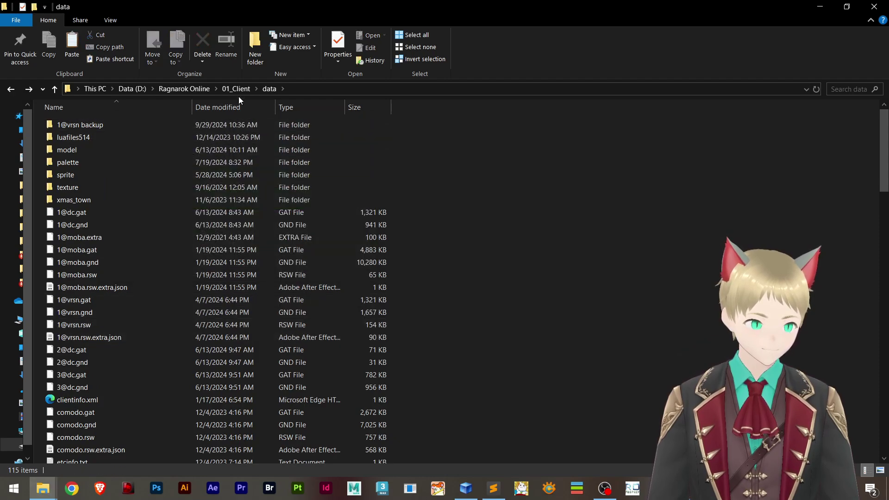
- Return to the 01_Client folder and select the respectRO executable
left_click(234, 89)
scroll(242, 326, "down", 14)
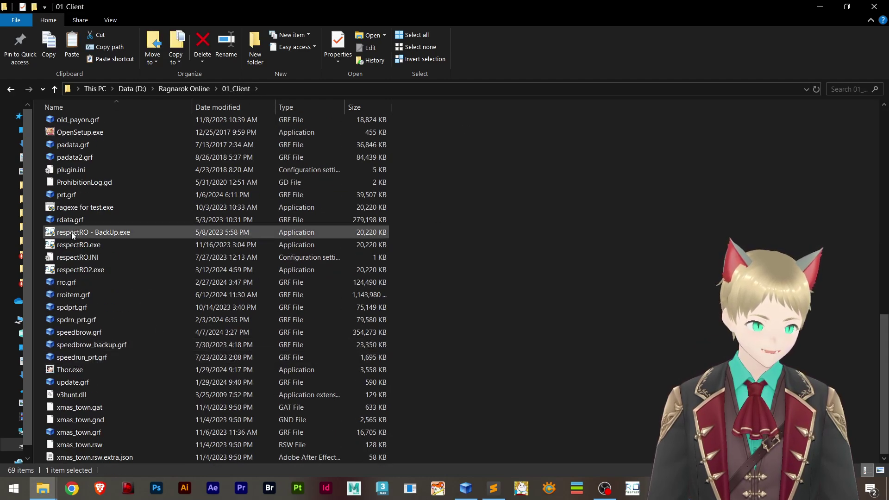
left_click(269, 244)
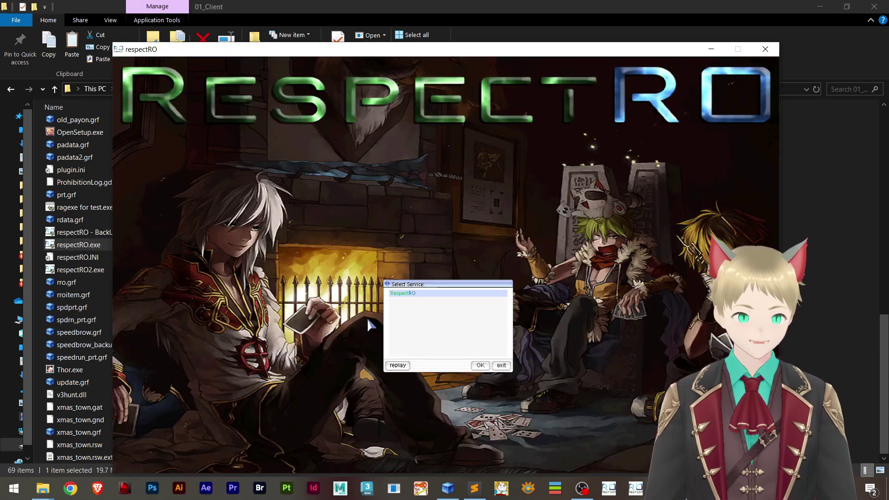
- Enter the game with the High Wizard character and close the attendance reward window
key("Return")
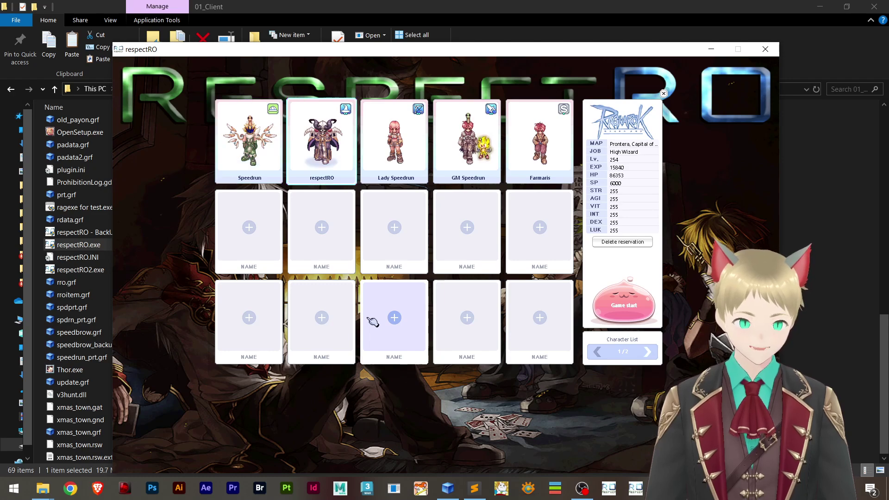
key("Return")
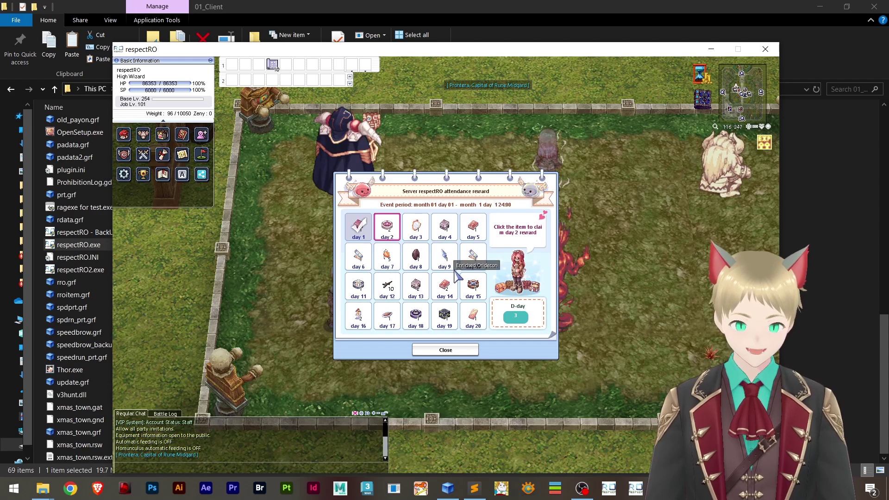
left_click(446, 350)
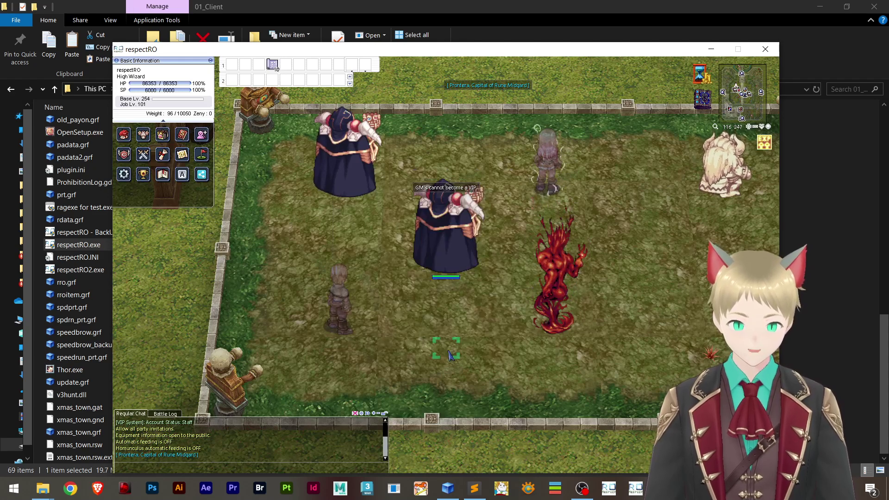
left_click(447, 349)
key("Return")
type("@warp 1@")
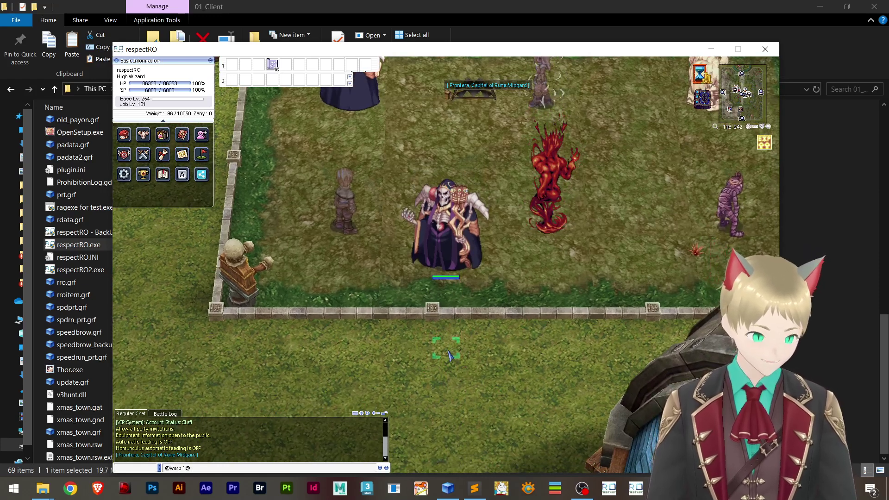
type("vrsn")
key("Return")
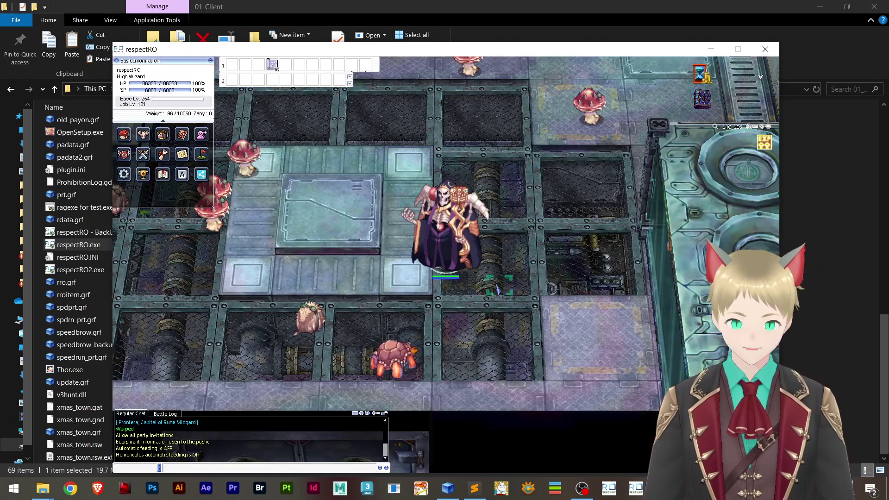
- Walk the character toward the tube corridor, casting Storm Gust on nearby monsters
left_click(370, 153)
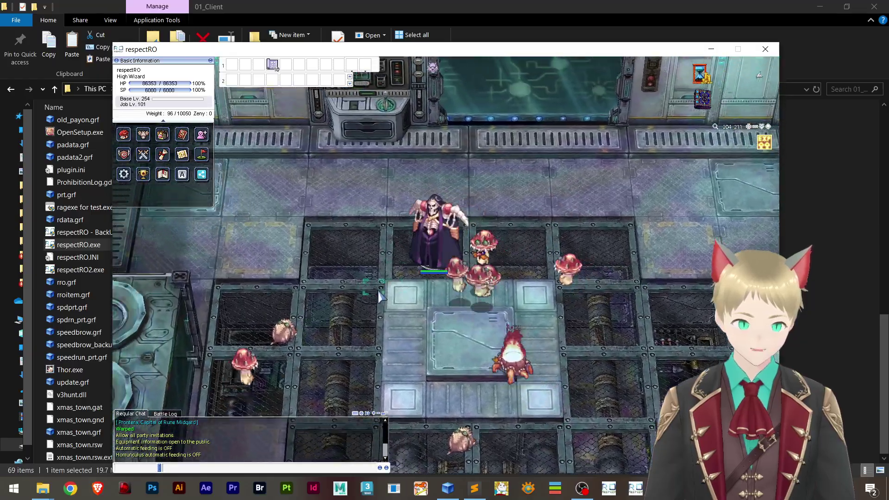
key("F4")
left_click(433, 322)
left_click(300, 248)
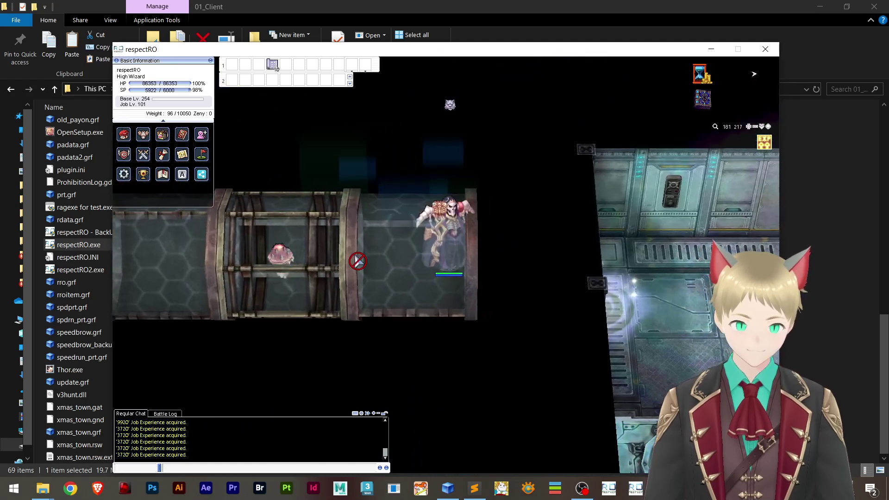
left_click(338, 290)
left_click(229, 258)
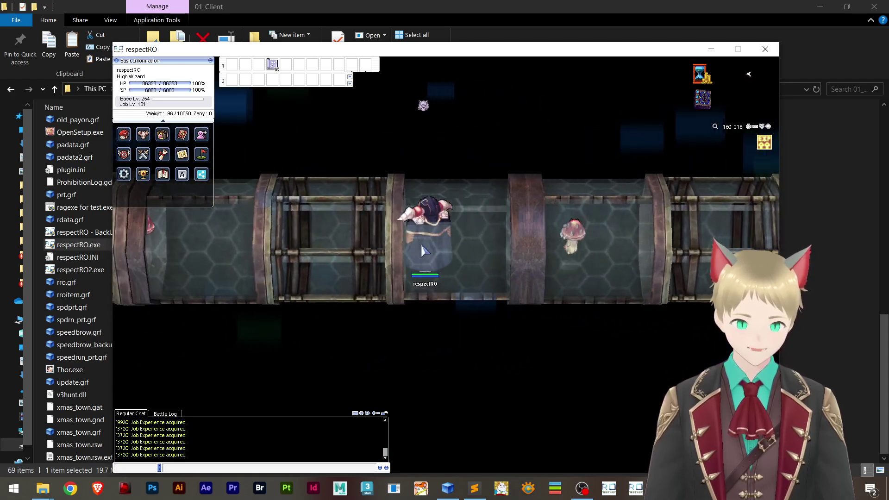
key("F4")
- Continue left along the tube corridor to its bend and cast Storm Gust again
left_click(420, 243)
left_click(207, 266)
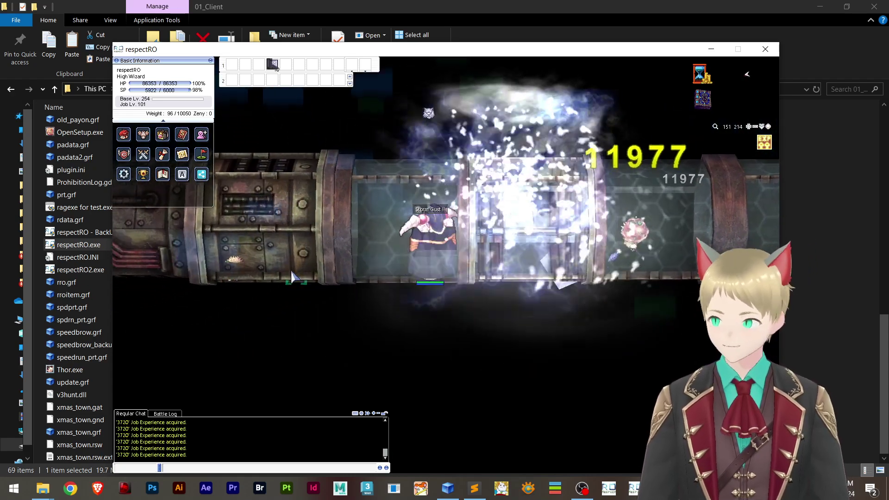
left_click(283, 266)
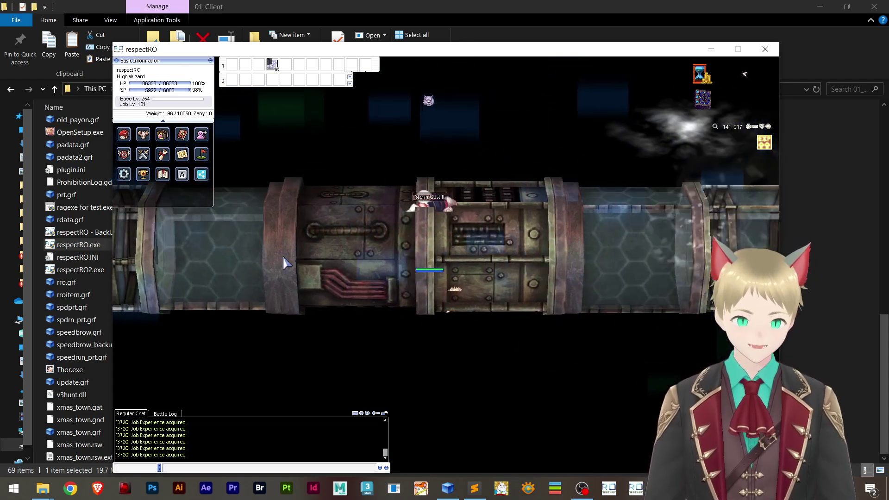
left_click(283, 282)
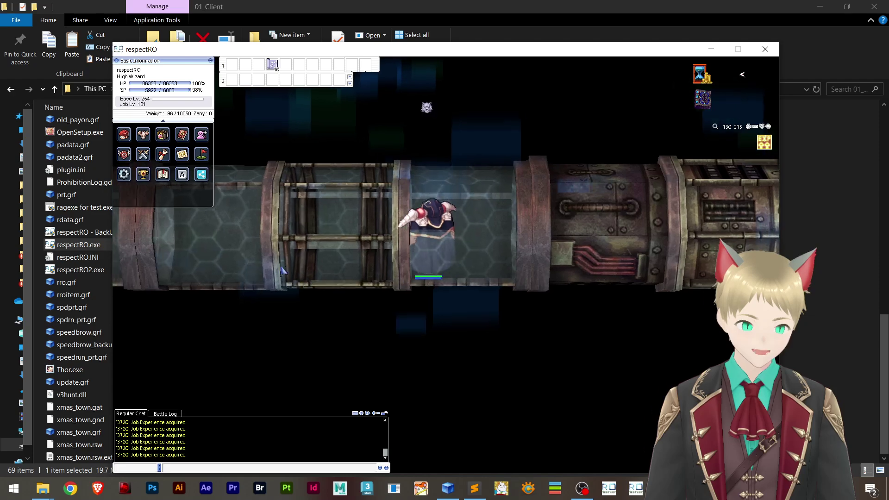
left_click(283, 263)
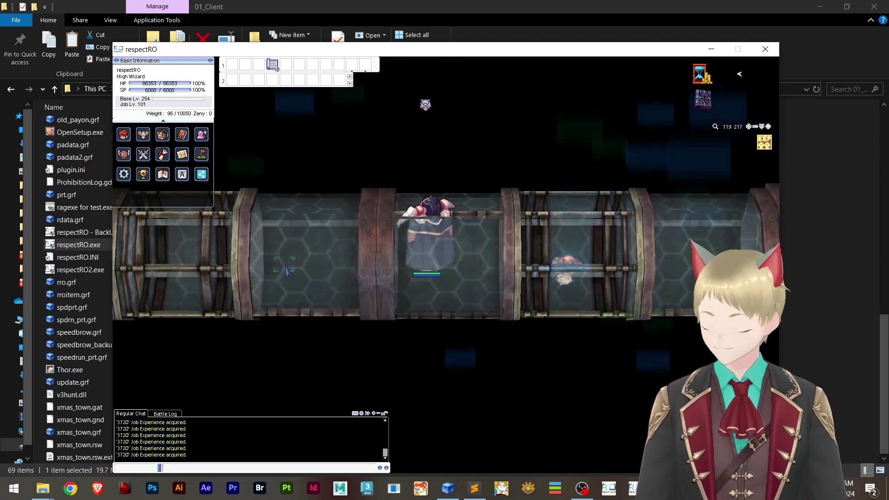
left_click(271, 271)
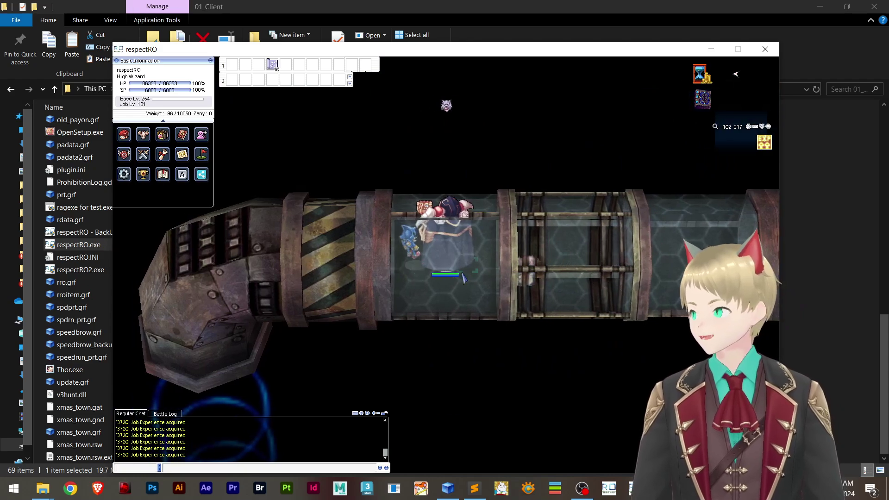
key("F4")
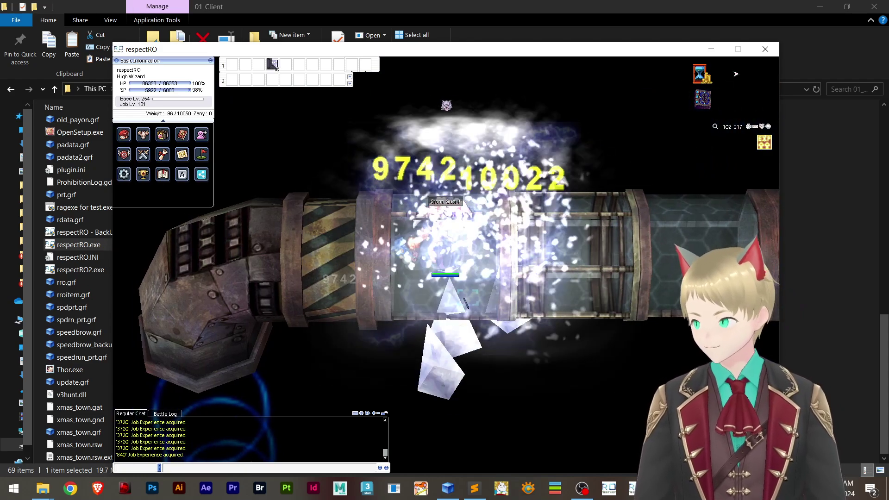
- Rotate the camera around the tube to view the platform, shrink the chat log, and quit the game
left_click_drag(199, 337, 234, 365)
key("F10")
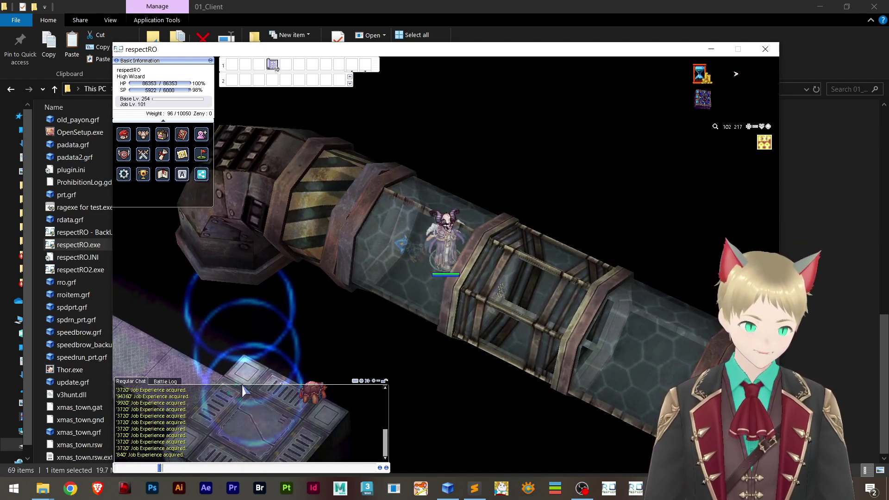
left_click_drag(248, 389, 245, 436)
left_click_drag(213, 388, 298, 371)
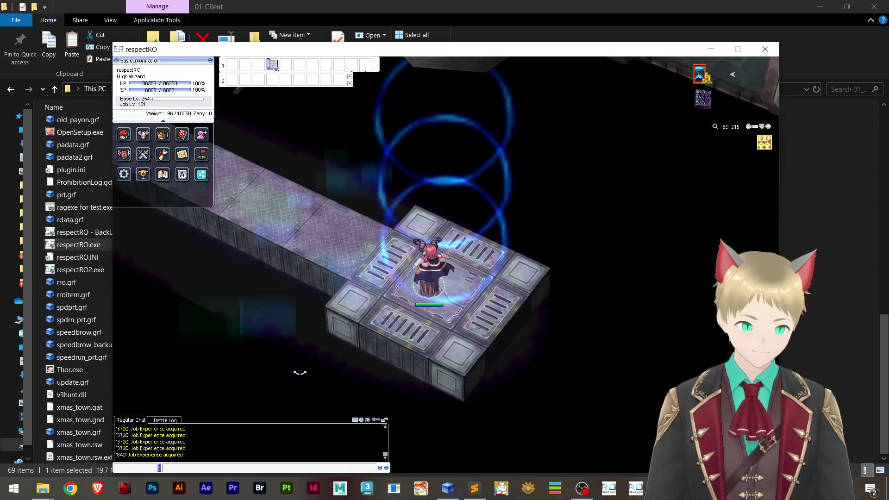
left_click(370, 334)
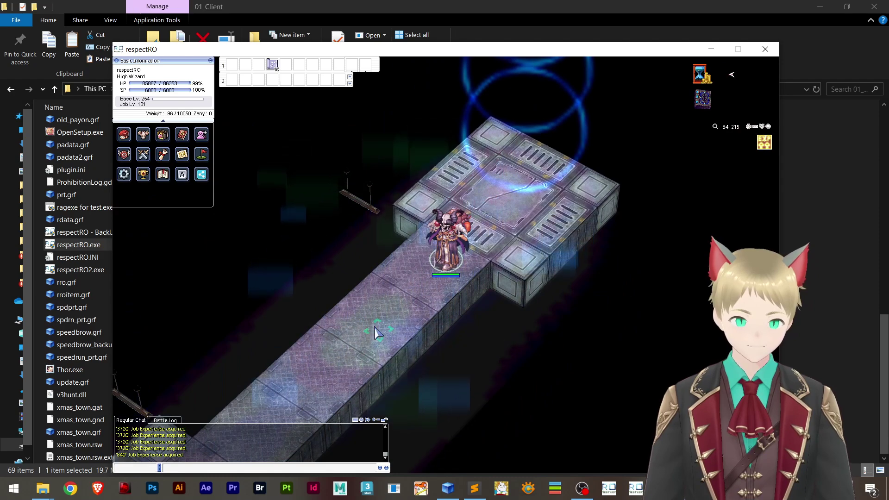
key("alt+F4")
left_click(551, 263)
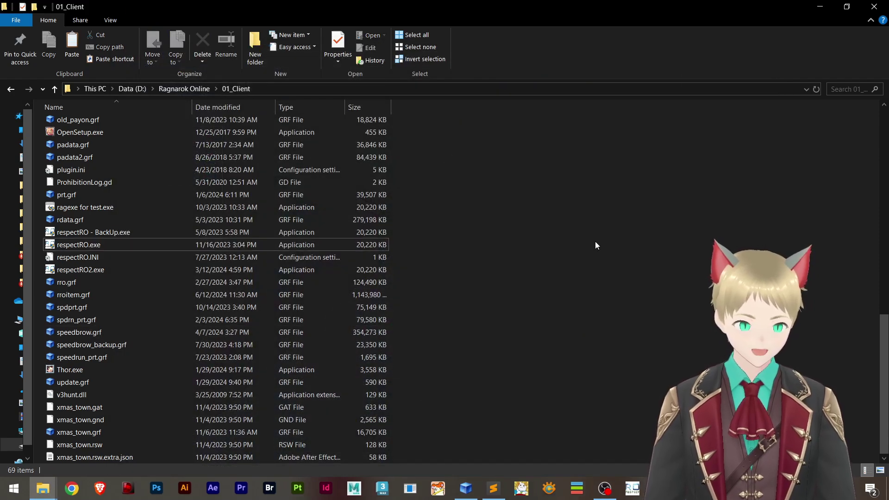
- Open data iRO.grf from the Ragnarok Online iRO folder in GRF Editor
left_click(188, 87)
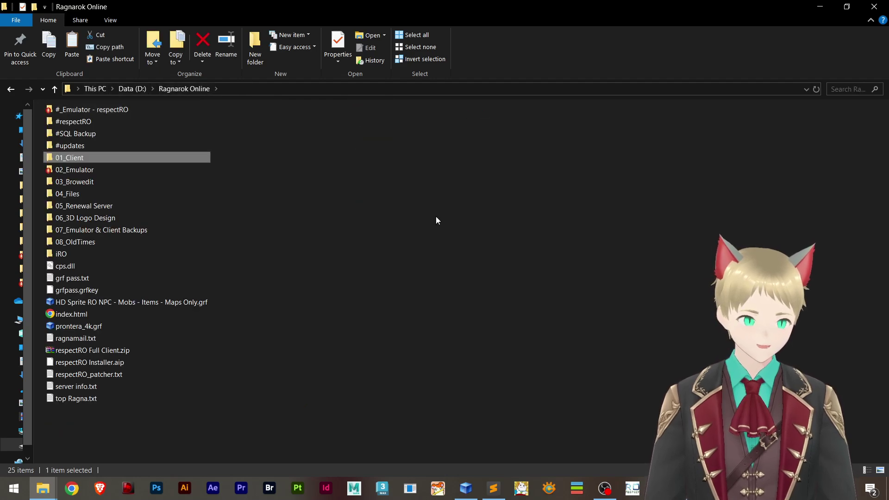
left_click(506, 234)
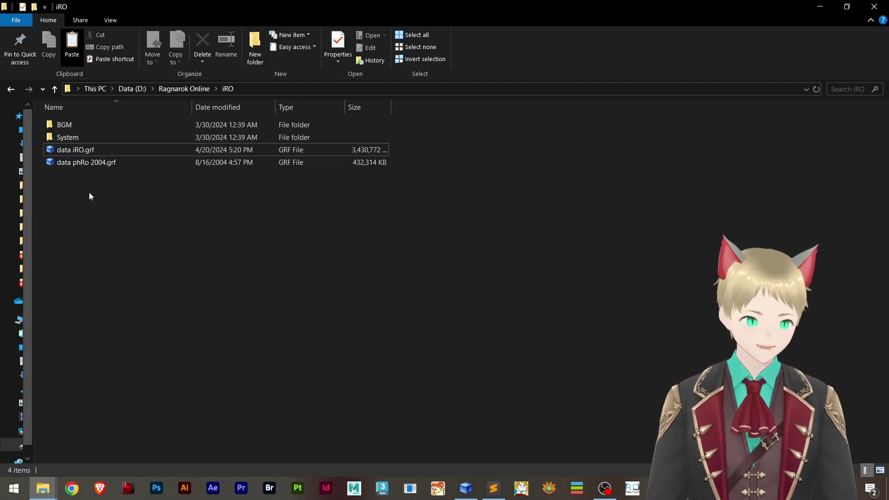
double_click(86, 150)
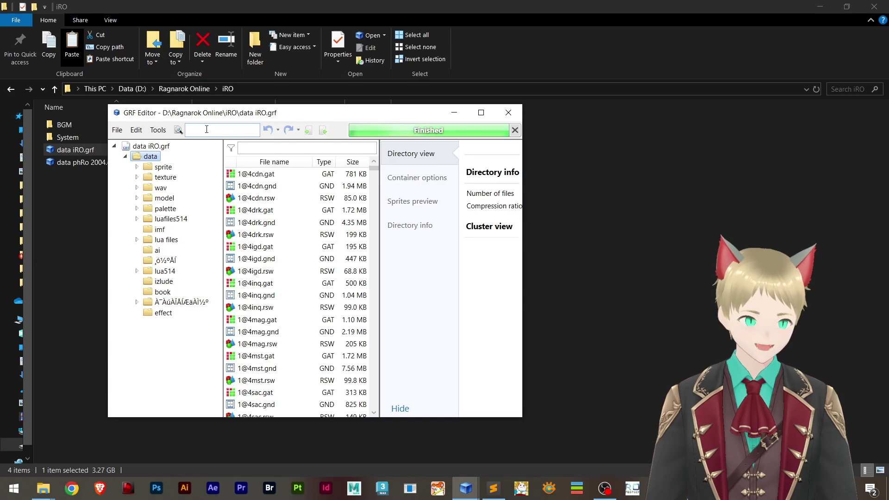
type("1")
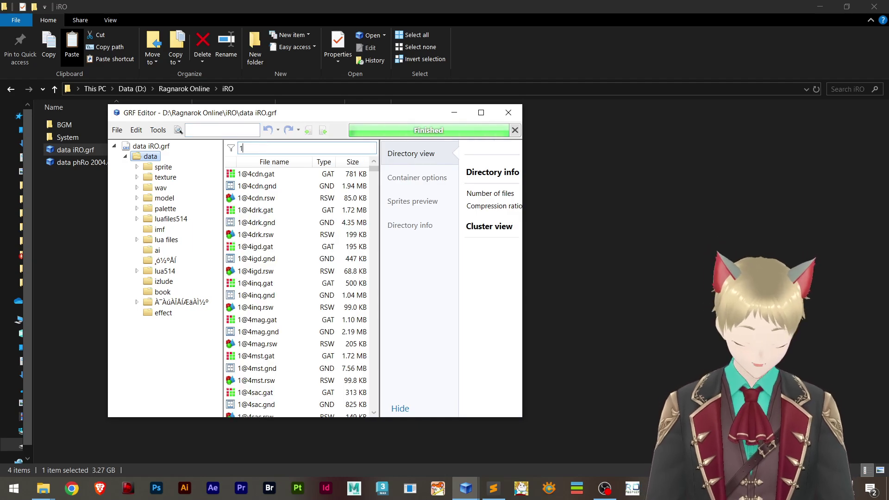
type("@rs")
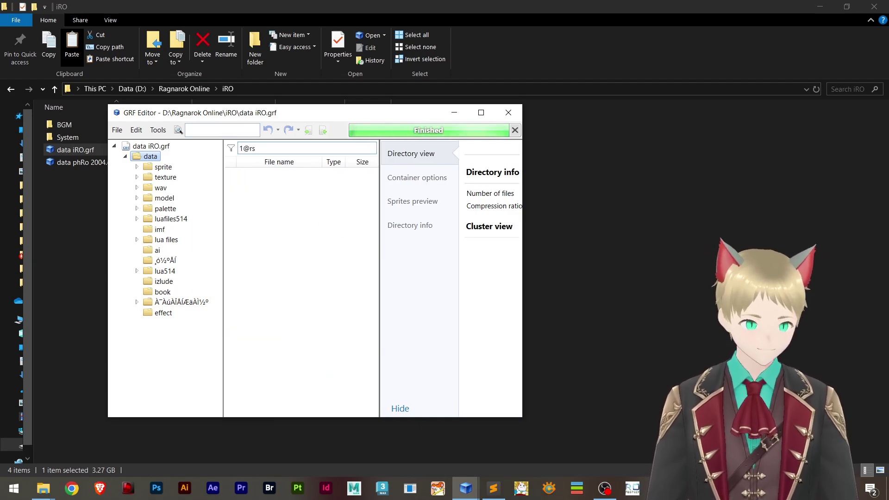
key("BackSpace")
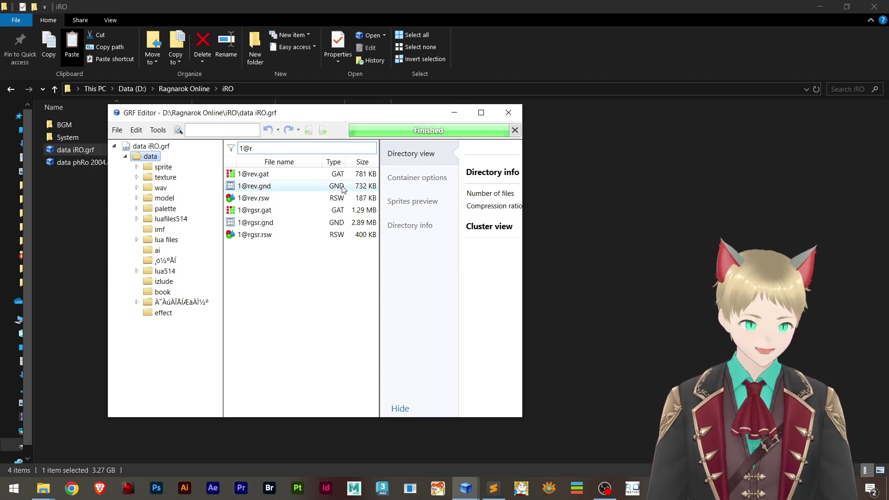
left_click(496, 490)
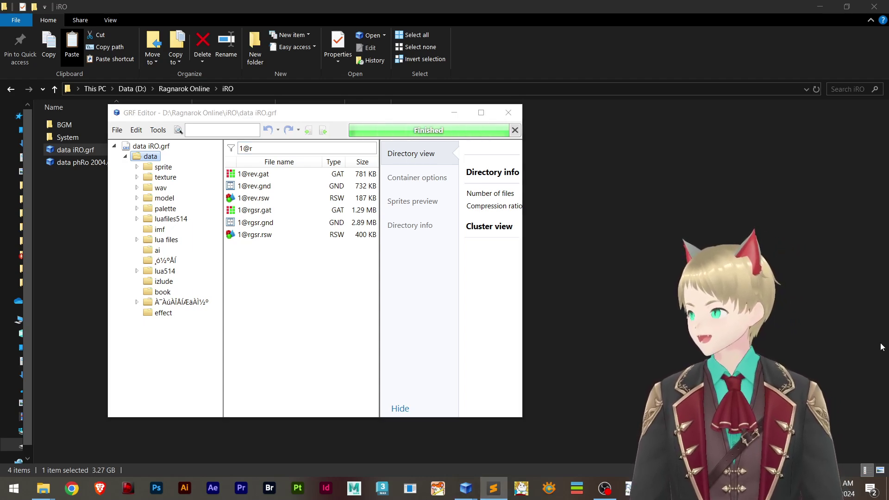
left_click(257, 146)
key("BackSpace")
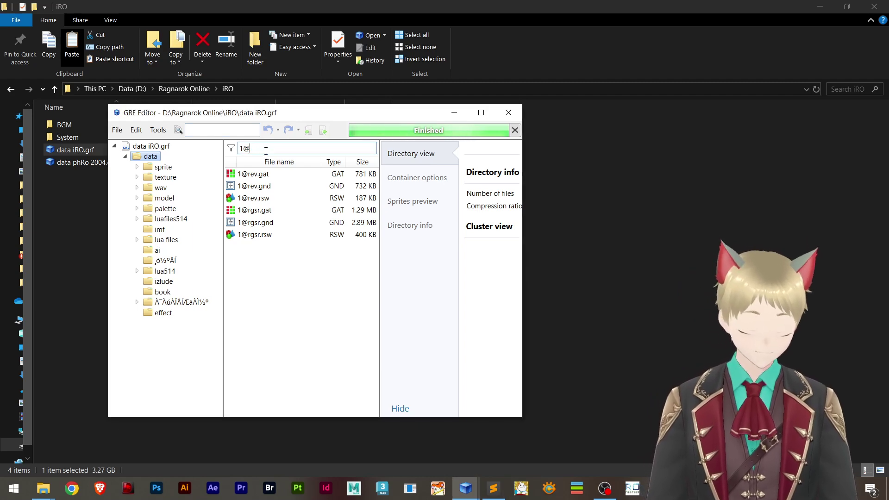
type("vr")
left_click(292, 174)
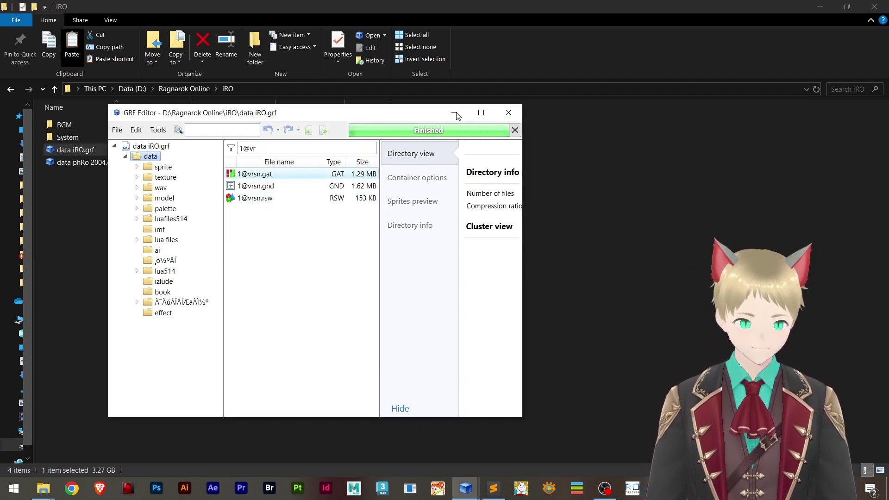
left_click(482, 113)
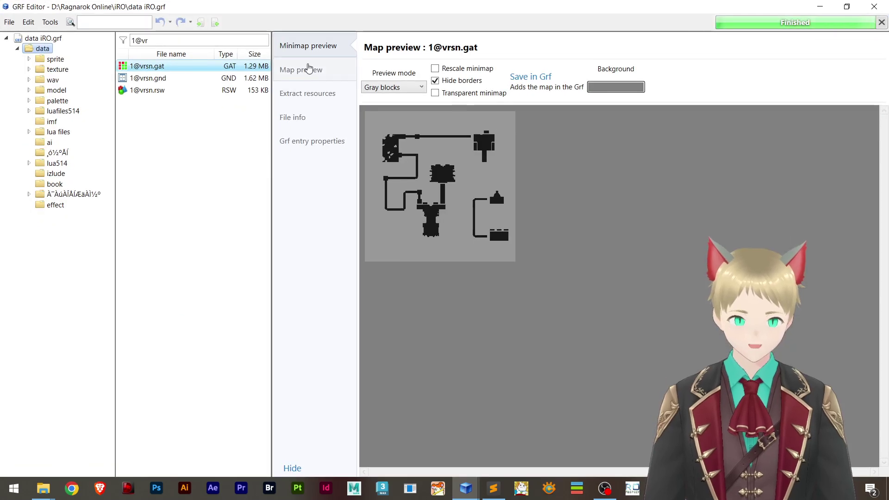
- Orbit and zoom the 1@vrsn 3D map preview, then show its Extract resources list
left_click(308, 69)
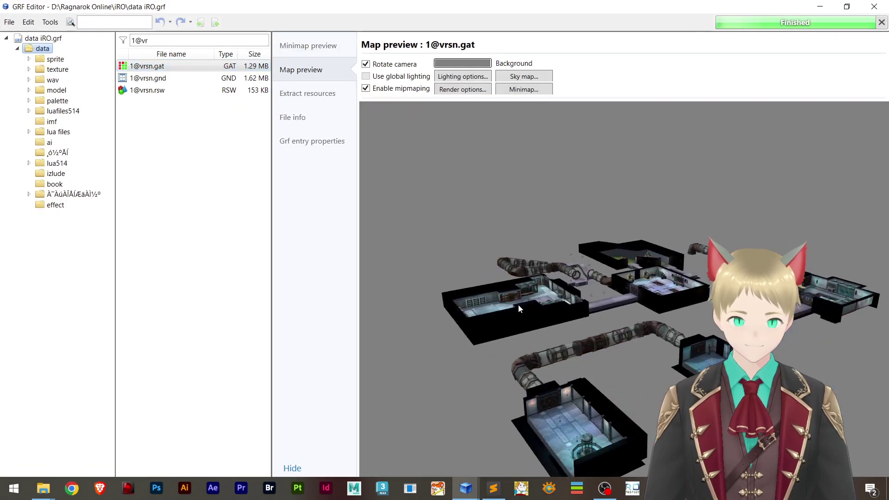
left_click_drag(521, 355, 513, 238)
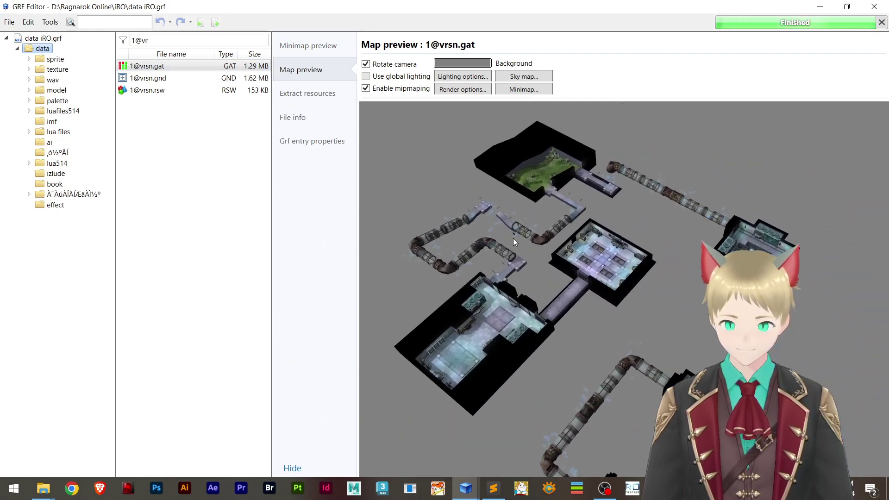
scroll(498, 199, "up", 5)
left_click_drag(498, 198, 623, 437)
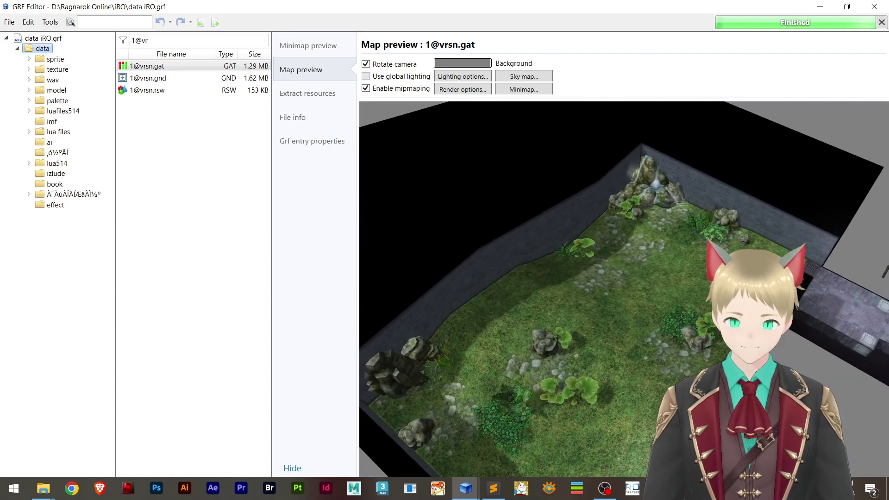
left_click(303, 93)
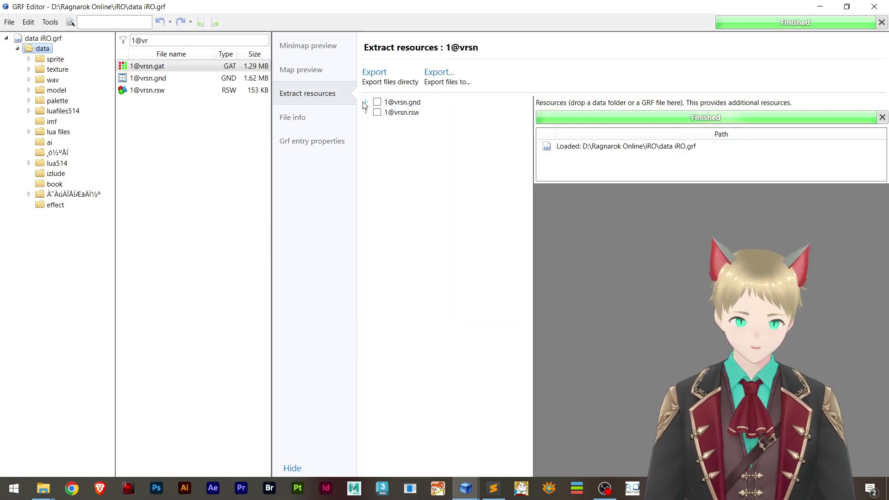
left_click(366, 102)
left_click(365, 102)
left_click(366, 112)
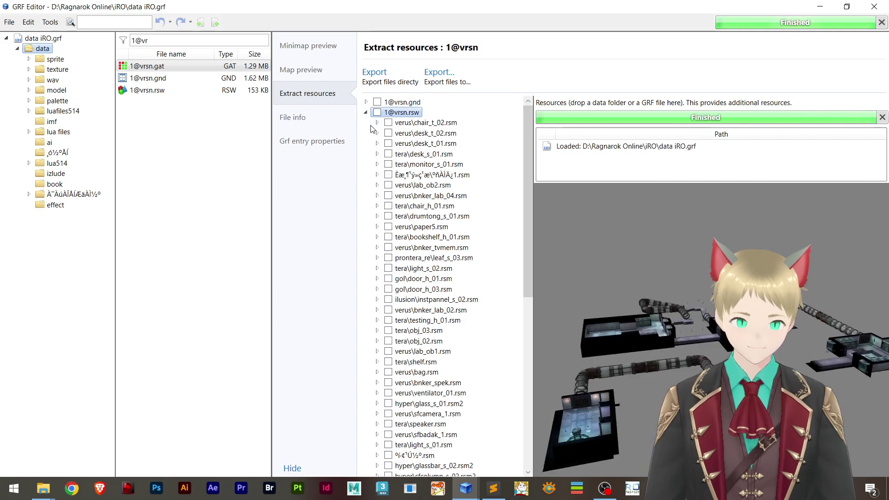
scroll(389, 277, "down", 4)
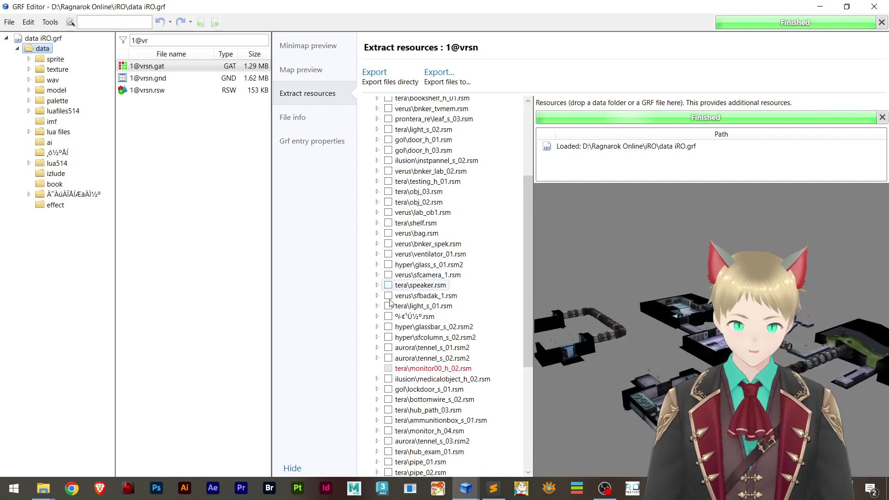
left_click(428, 327)
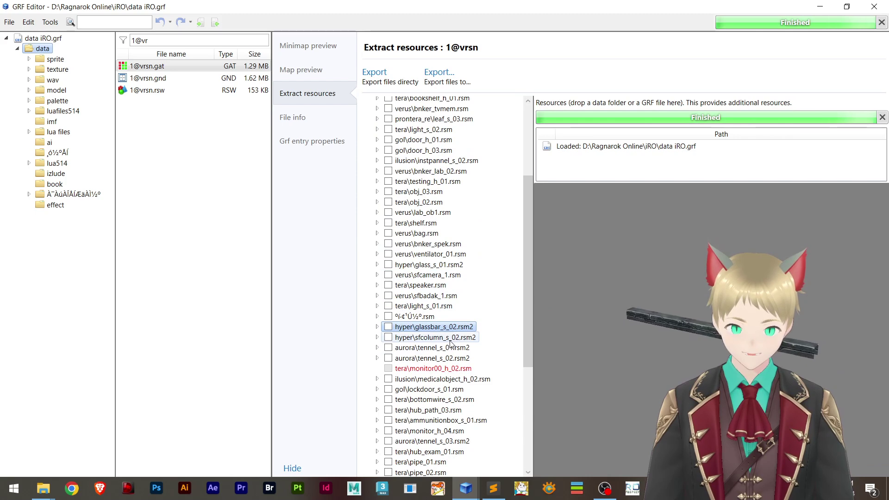
left_click(449, 339)
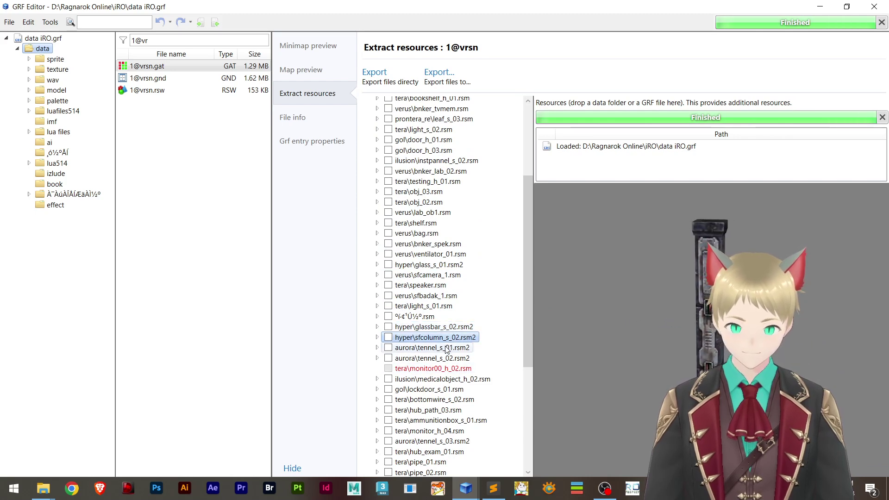
scroll(447, 350, "down", 6)
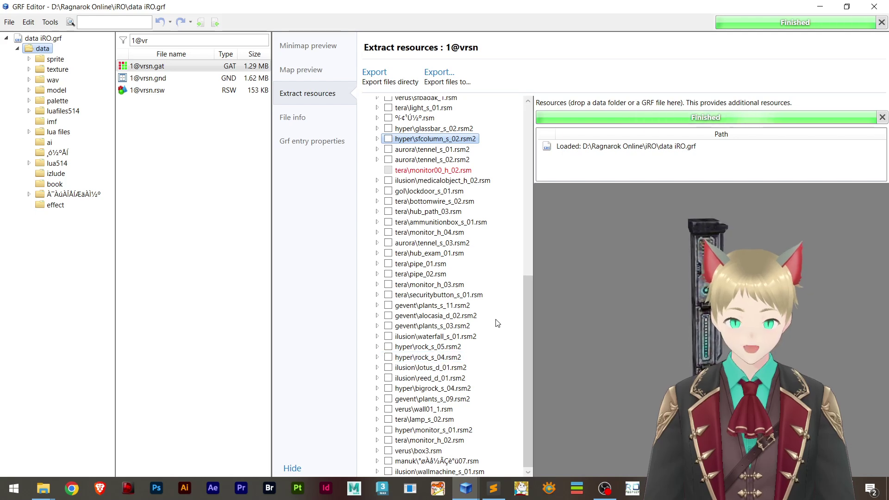
scroll(497, 322, "up", 10)
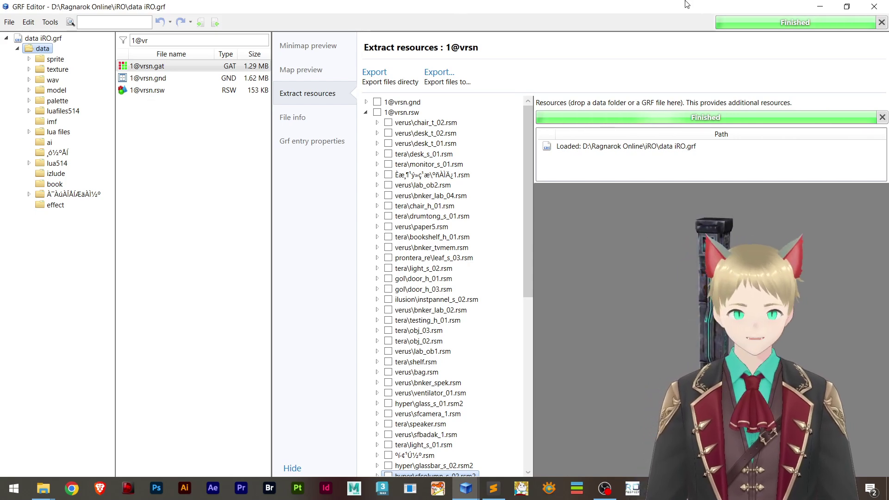
- Close GRF Editor, launch BrowEdit, and create a new 'sonic map' folder in iRO
left_click(874, 7)
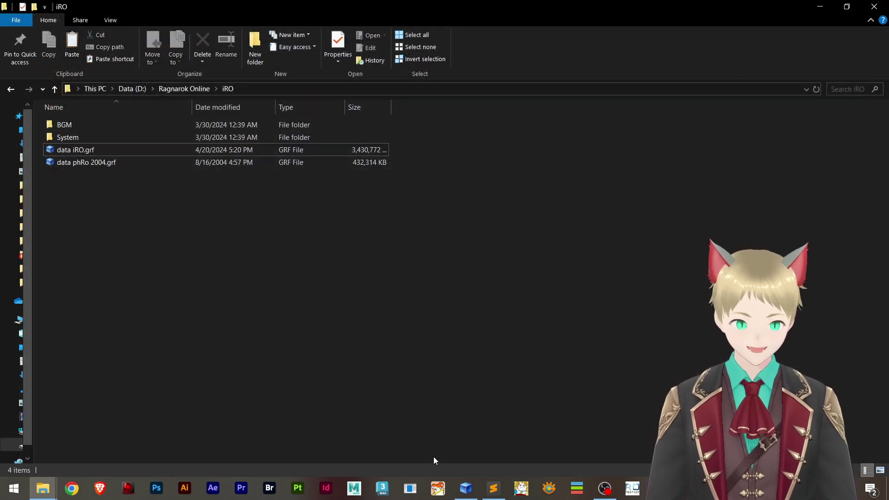
left_click(437, 488)
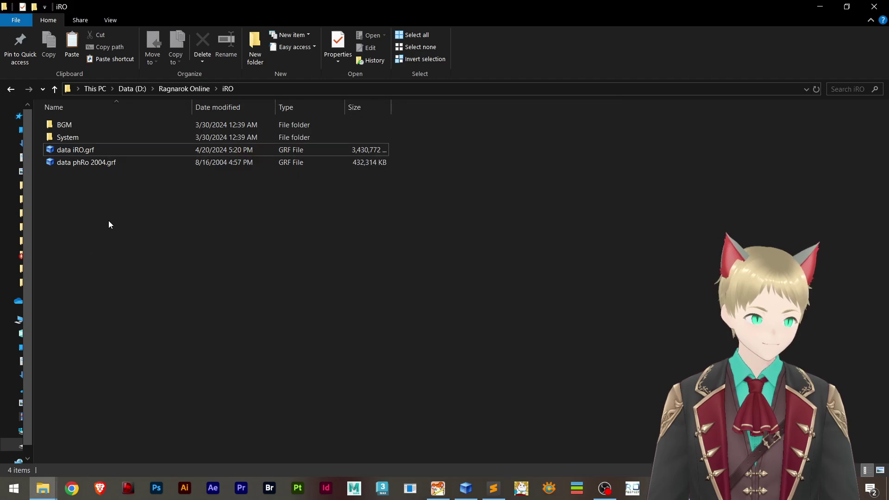
right_click(109, 217)
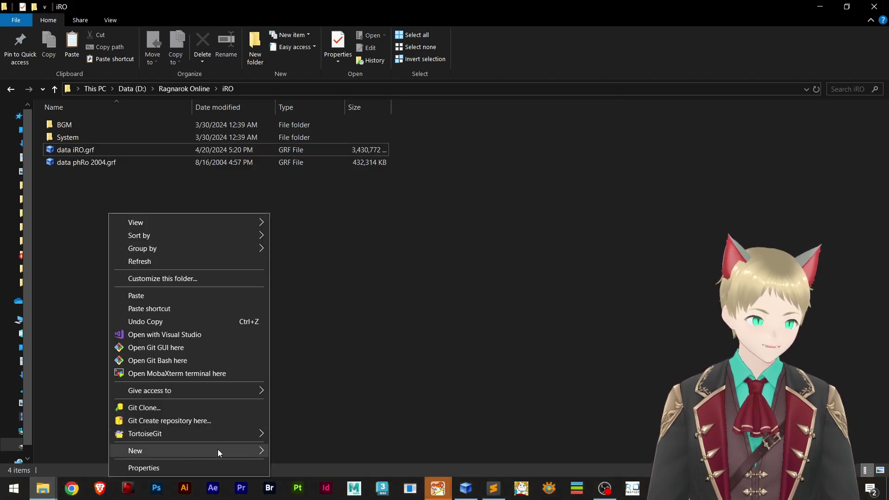
mouse_move(222, 451)
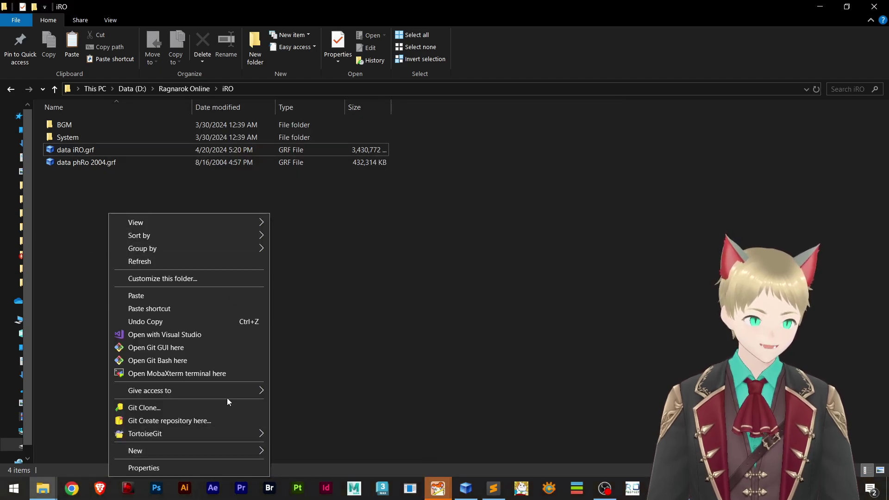
mouse_move(249, 451)
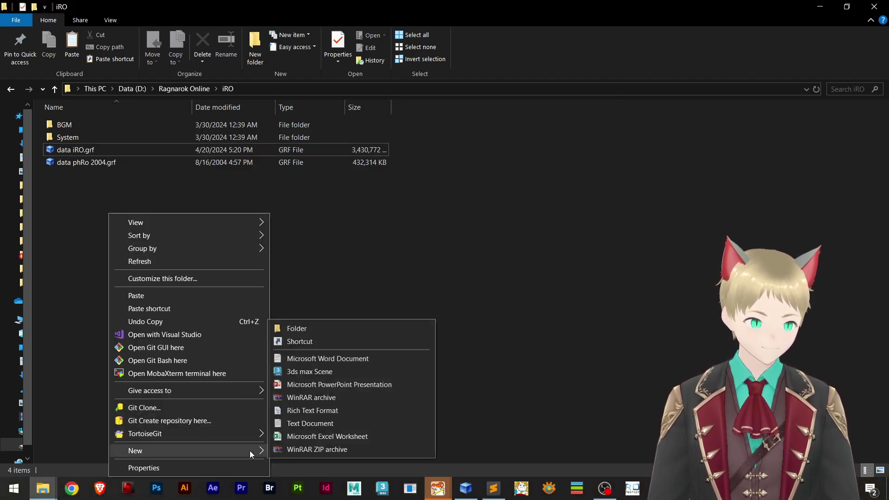
left_click(338, 324)
type("sonic map")
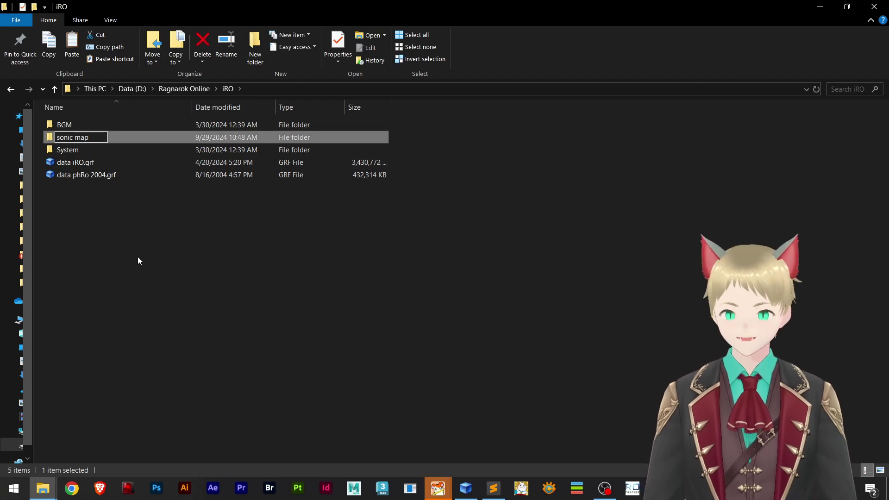
left_click(100, 194)
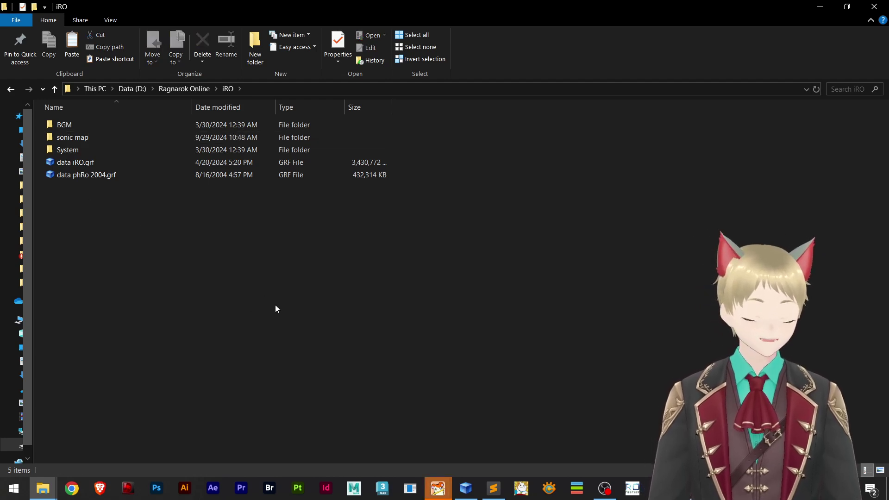
left_click(63, 163)
left_click(438, 488)
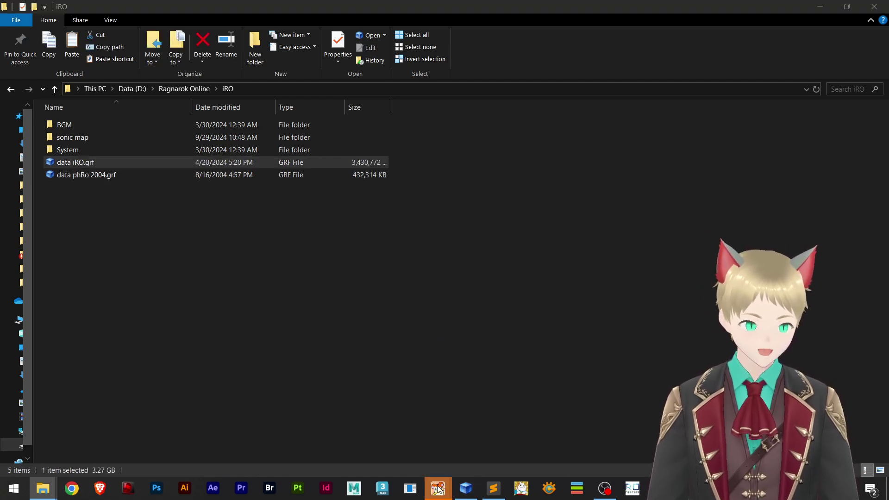
- Bring BrowEdit V3.495 to the front, maximize it, and show its Edit menu
left_click(498, 433)
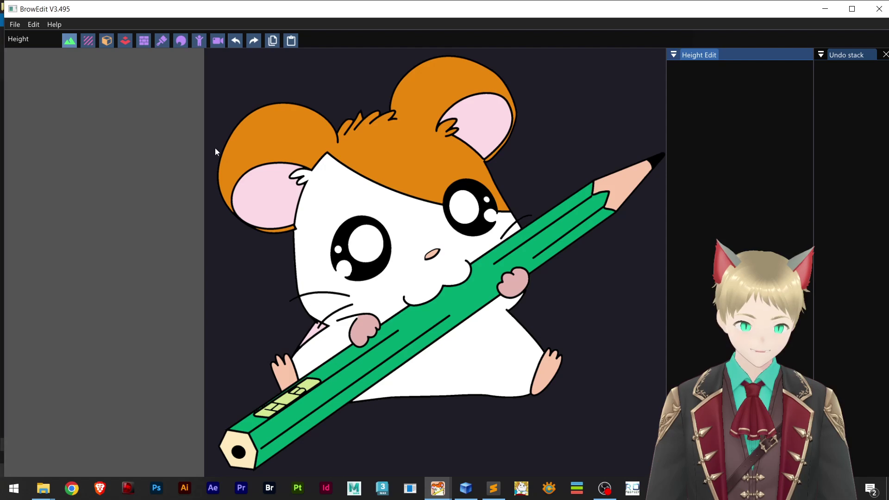
double_click(80, 10)
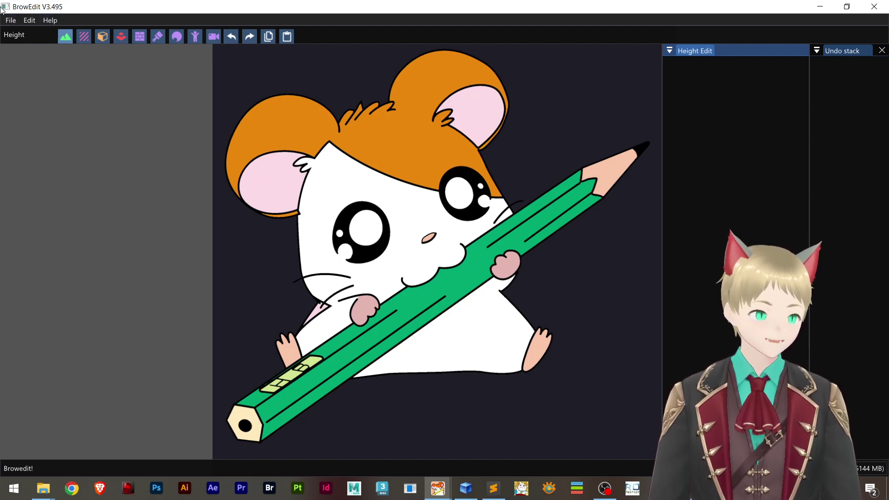
left_click(33, 20)
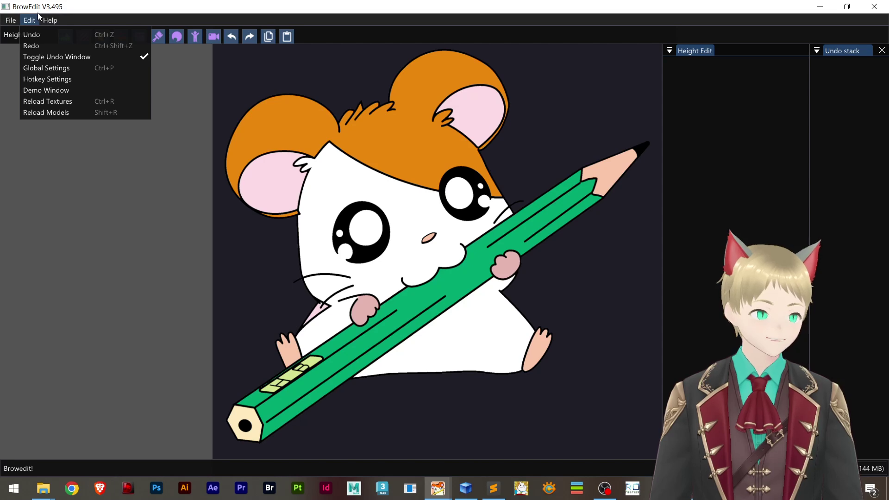
mouse_move(15, 22)
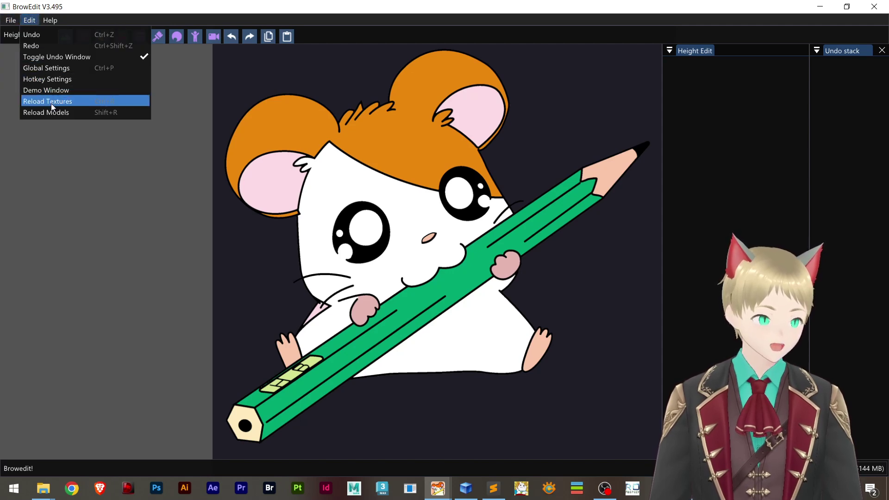
- Open Global Settings and check the data iRO.grf entry against the file in the iRO folder
left_click(58, 69)
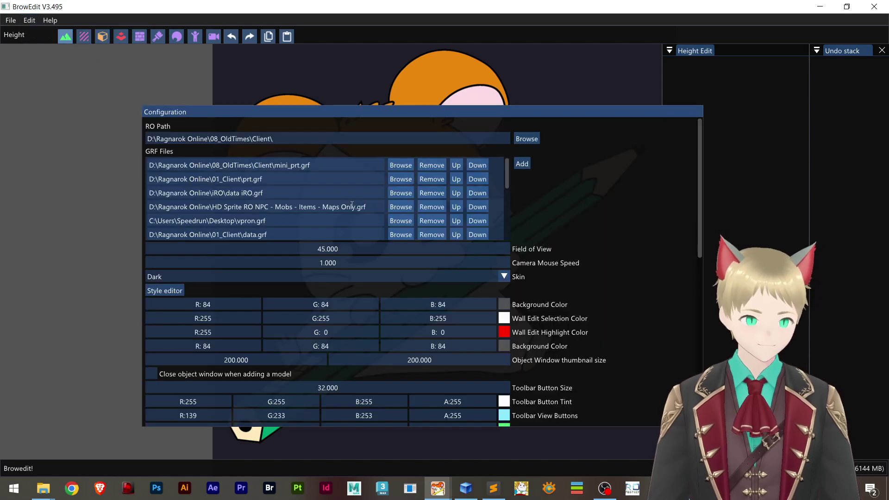
scroll(355, 216, "down", 5)
scroll(363, 211, "up", 5)
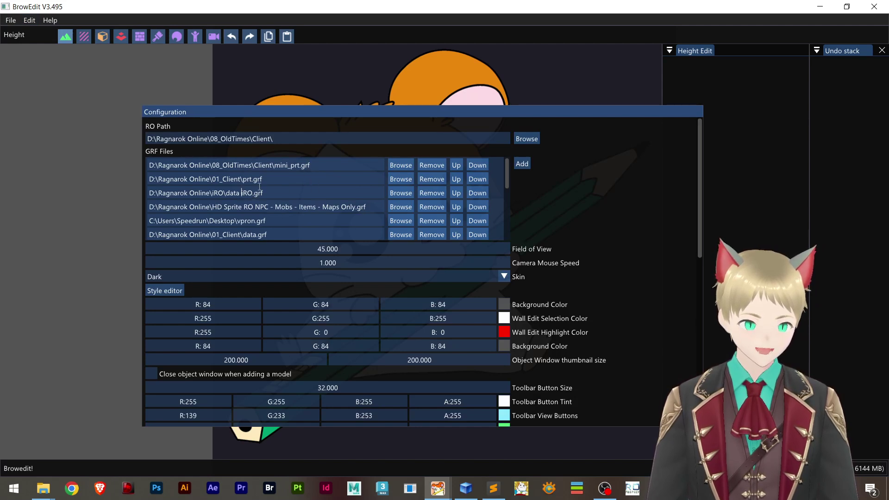
left_click(246, 192)
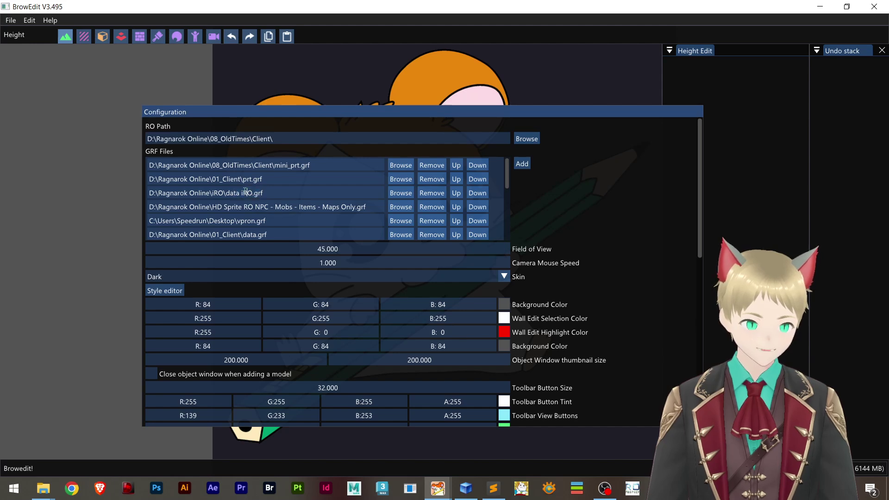
key("alt+Tab")
left_click(189, 211)
left_click(75, 161)
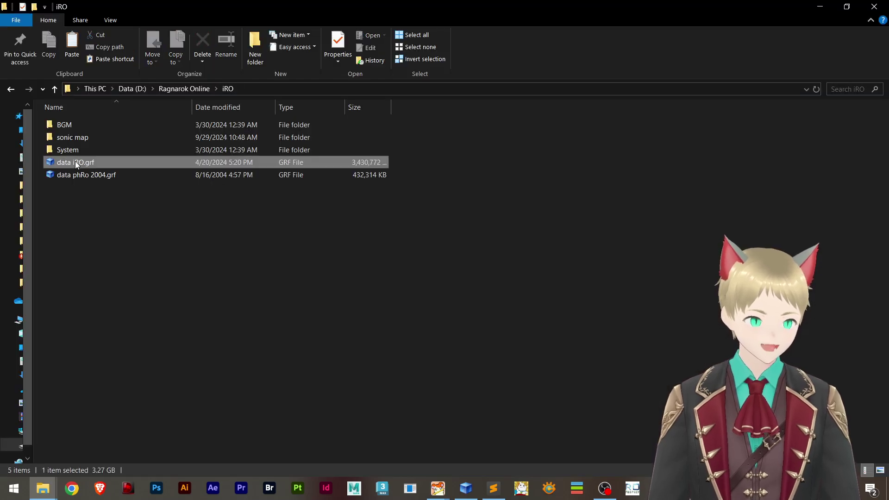
key("alt+Tab")
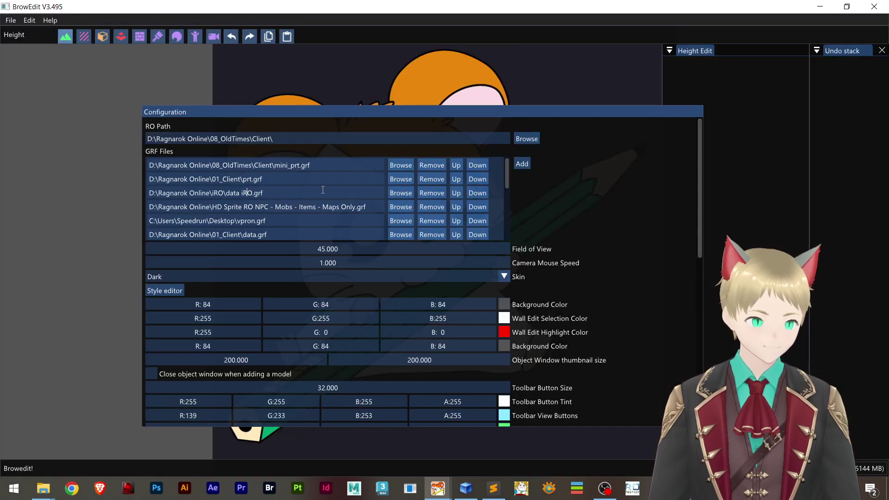
- Move data iRO.grf to the top of the GRF list, ahead of mini_prt.grf
left_click(460, 194)
left_click(460, 181)
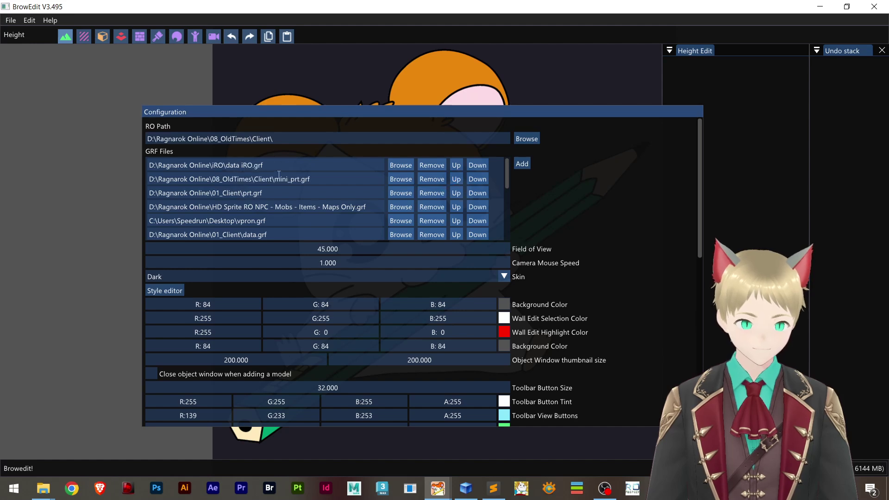
scroll(302, 204, "down", 5)
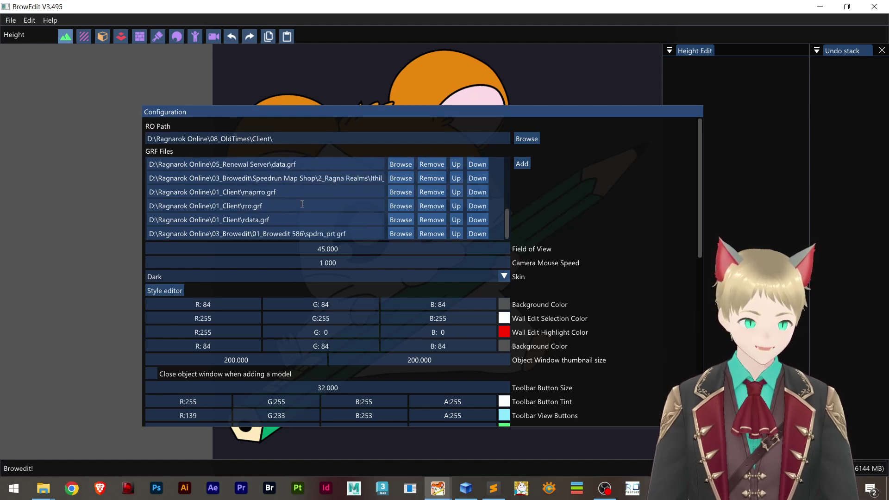
scroll(593, 229, "down", 15)
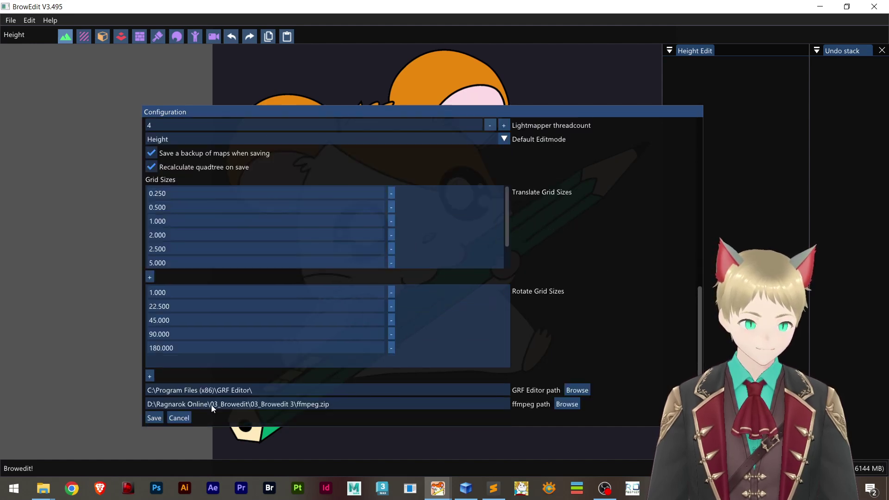
left_click(155, 419)
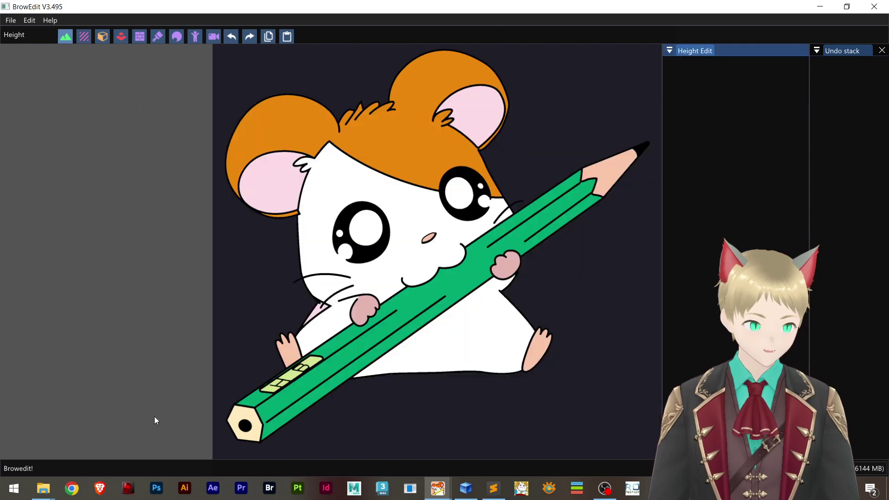
left_click(11, 21)
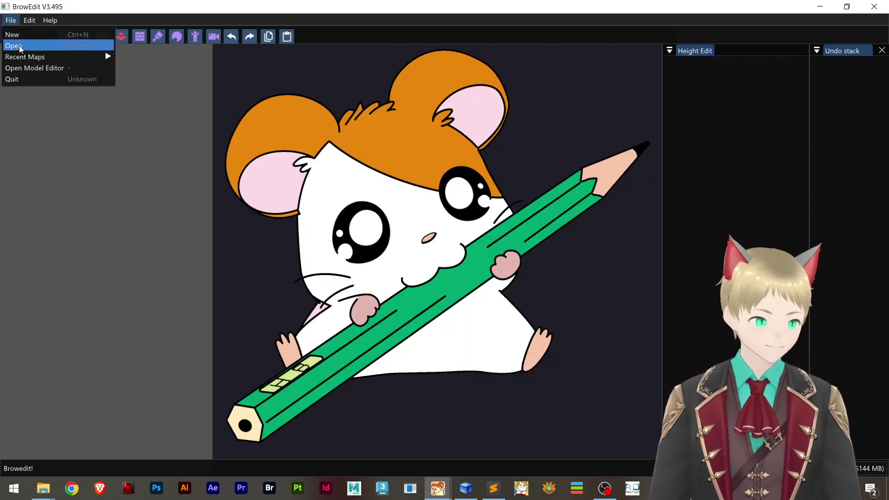
key("Return")
type("1@")
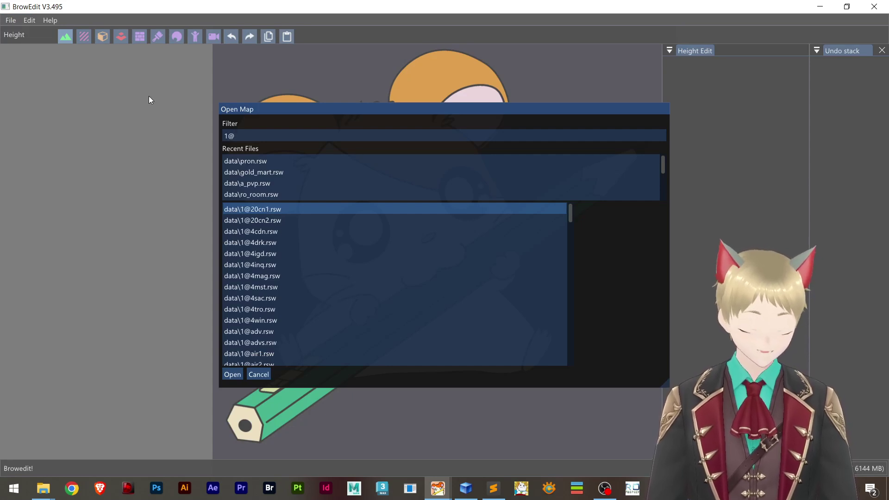
type("vr")
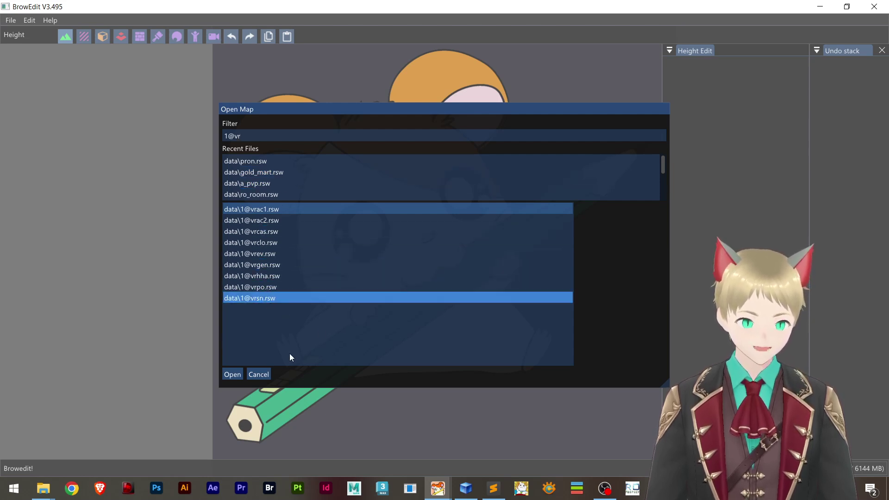
left_click(236, 376)
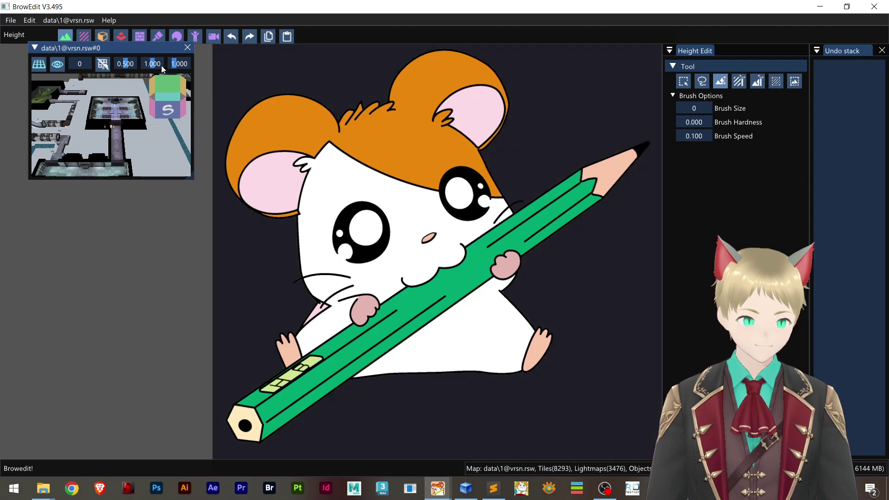
- Dock the 1@vrsn 3D view across the editor and center it on the middle rooms
left_click_drag(150, 45, 83, 115)
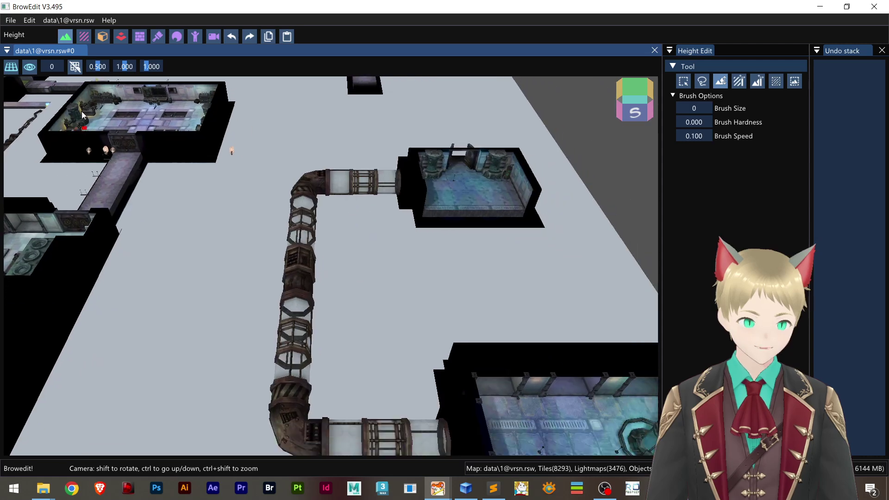
scroll(351, 214, "down", 3)
mouse_move(351, 215)
left_mouse_down()
mouse_move(371, 186)
mouse_move(351, 218)
left_mouse_up()
scroll(352, 219, "up", 2)
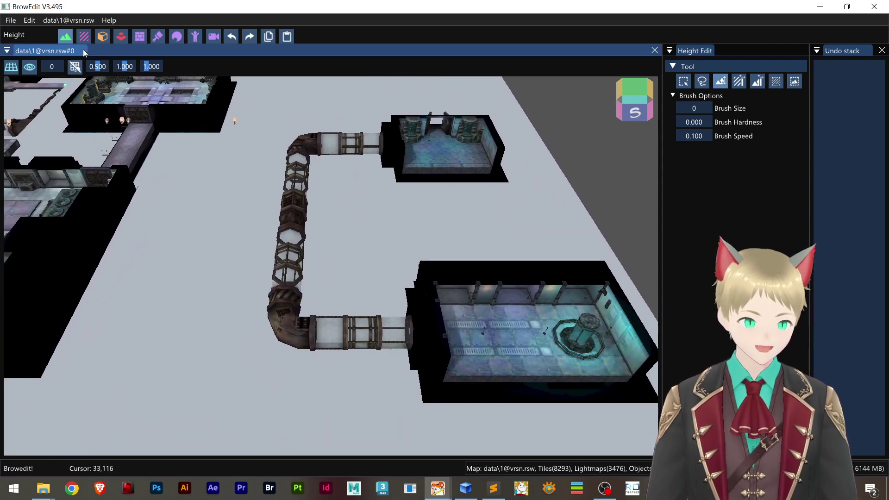
left_click(102, 36)
left_click(354, 230)
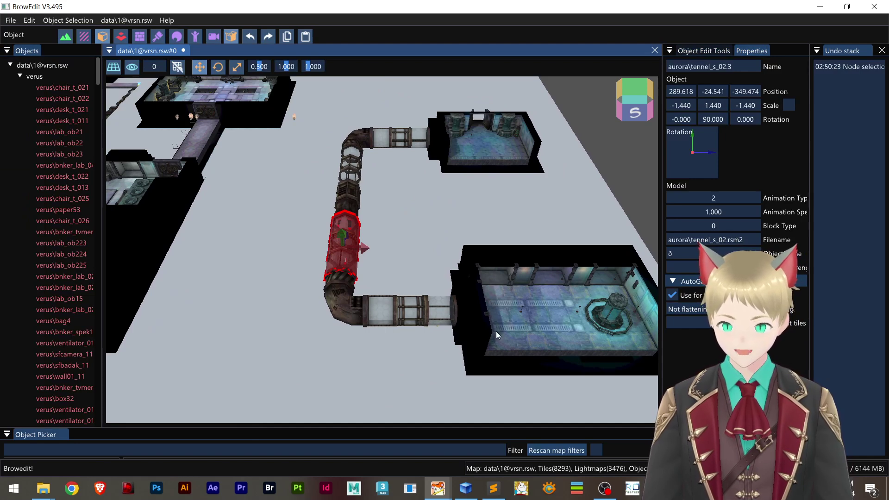
left_click(526, 268)
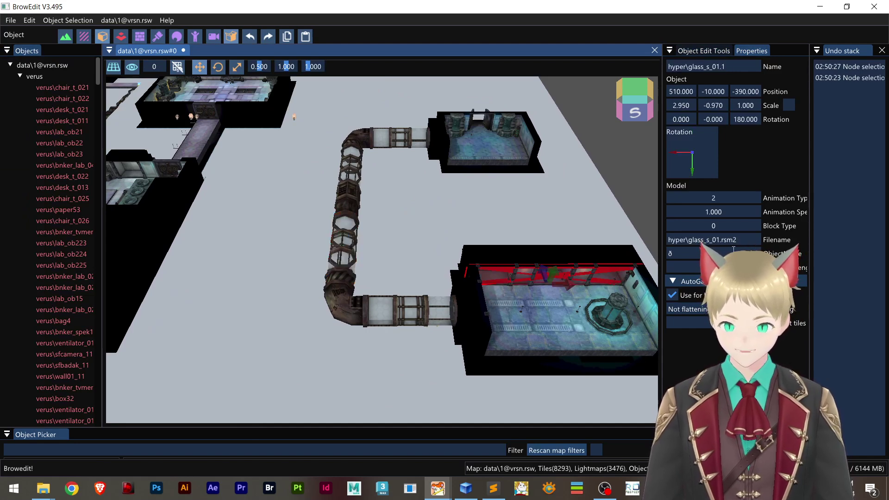
left_click(605, 315)
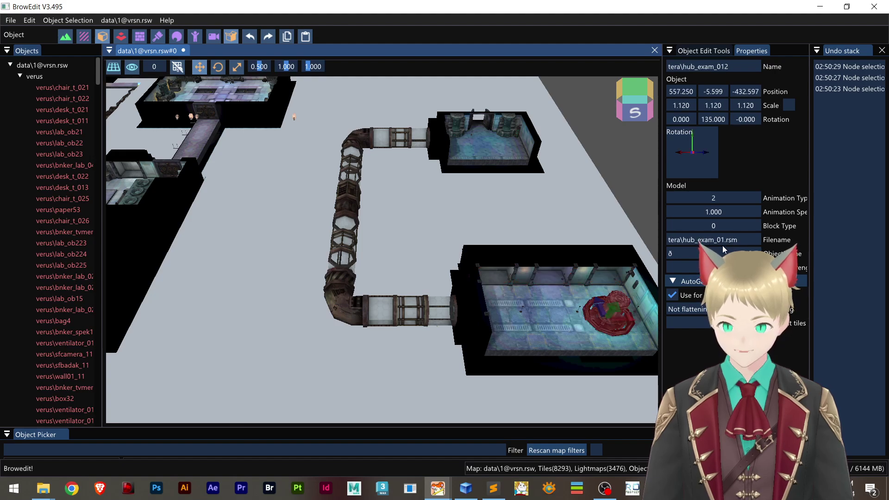
scroll(549, 304, "up", 10)
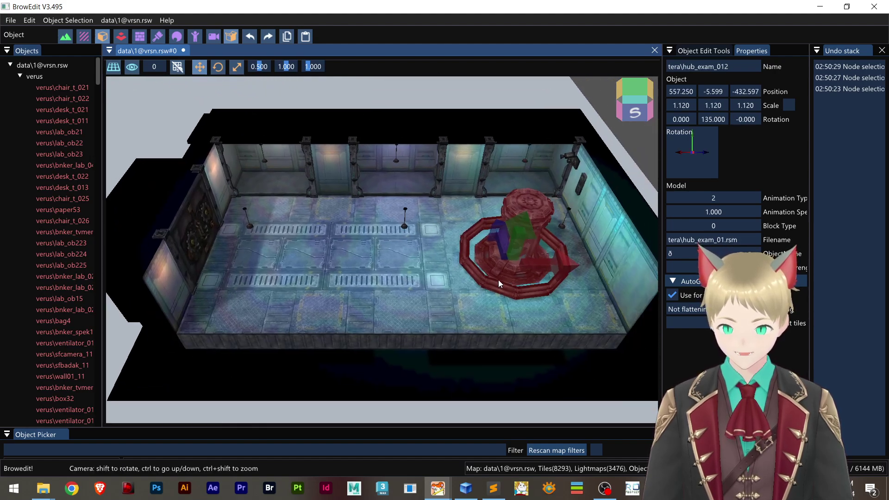
scroll(498, 279, "up", 10)
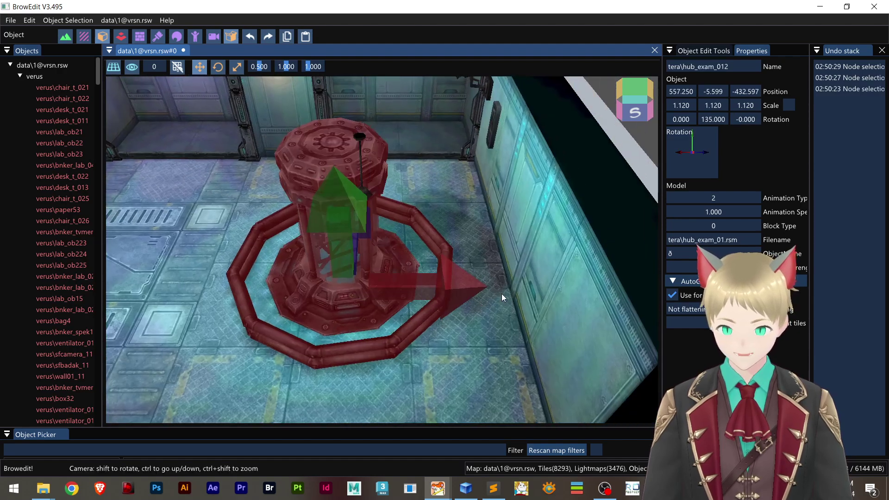
scroll(391, 286, "down", 10)
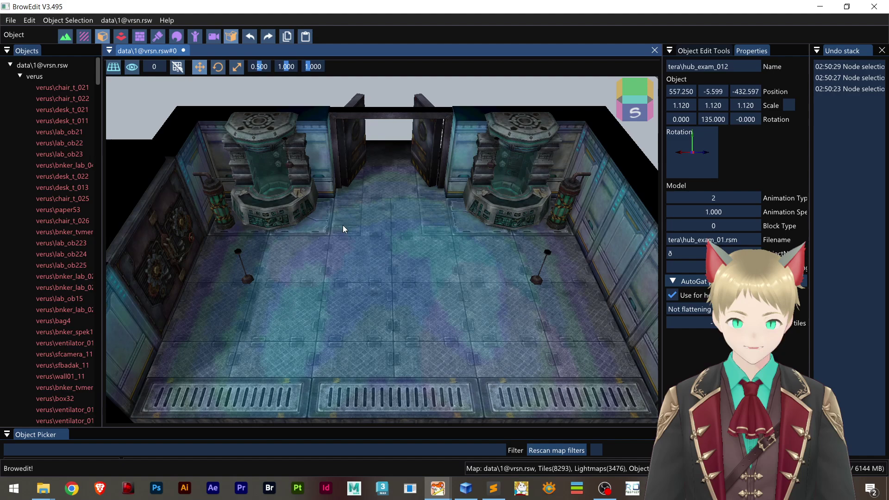
left_click(271, 187)
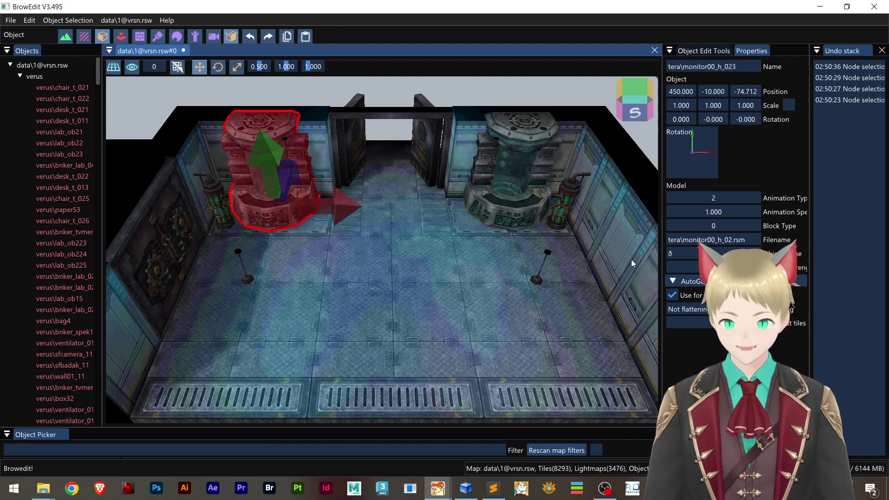
left_click(425, 141)
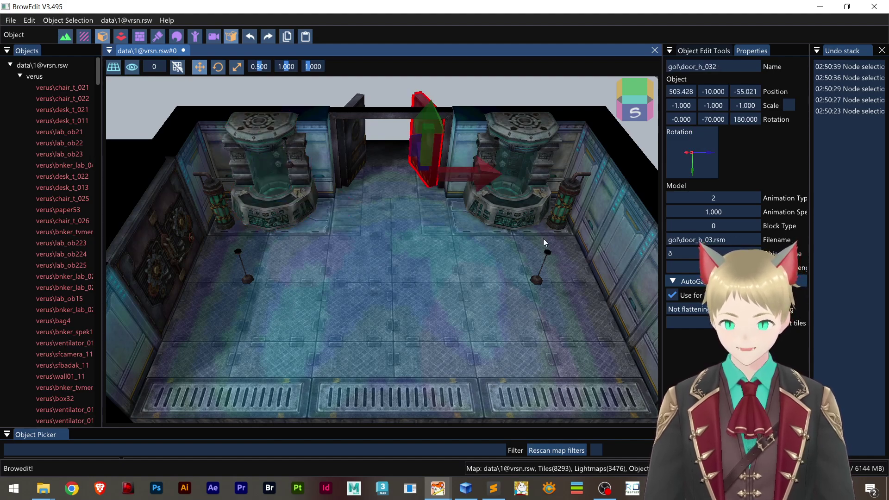
left_click(565, 203)
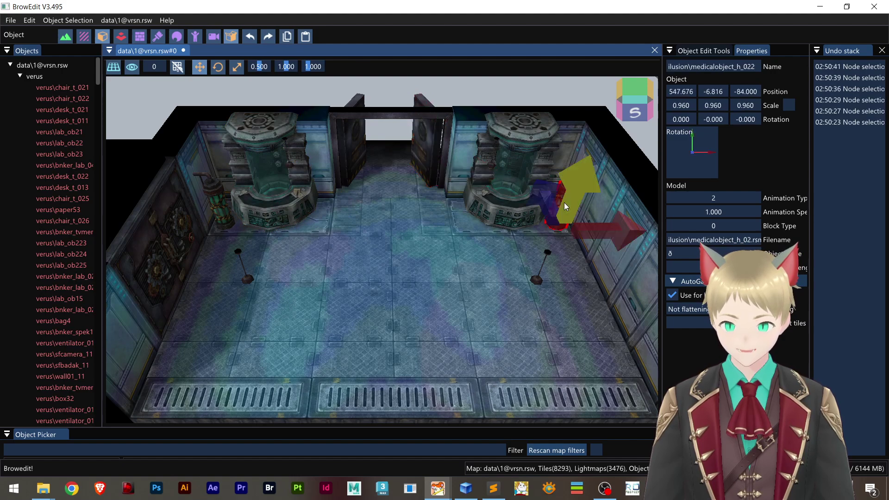
left_click(726, 239)
key("End")
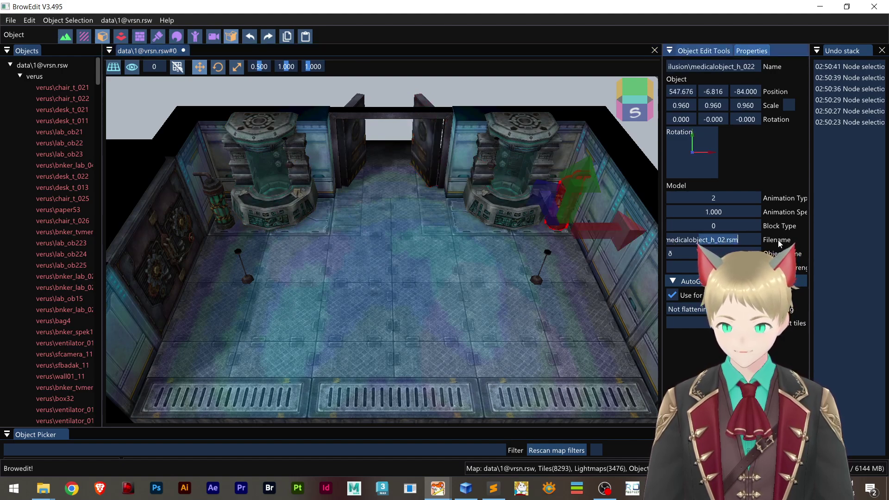
left_click(539, 279)
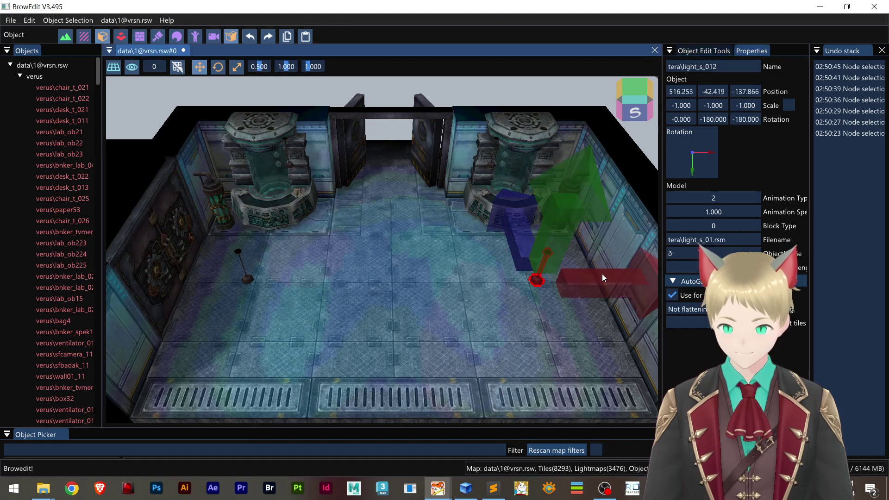
left_click_drag(602, 273, 467, 215)
left_click(269, 262)
left_click(468, 216)
left_click(284, 233)
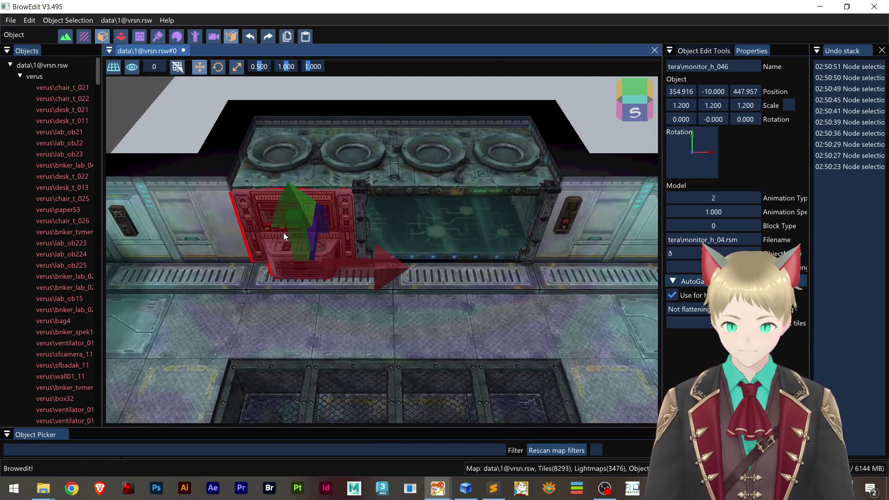
left_click_drag(304, 279, 417, 176)
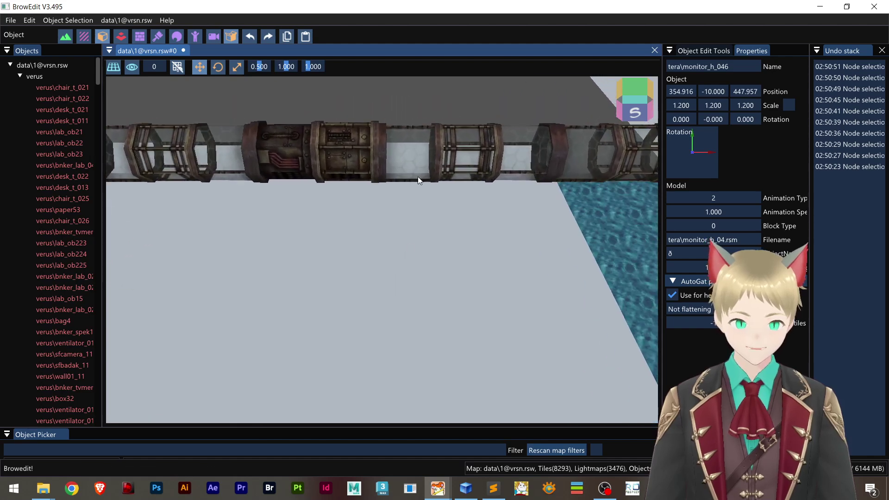
left_click(415, 159)
scroll(427, 199, "up", 3)
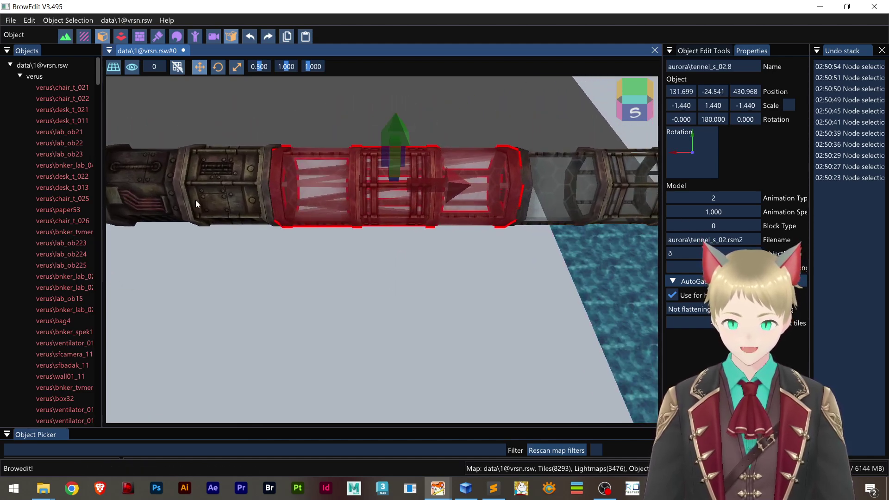
left_click(211, 190)
left_click_drag(210, 189, 371, 337)
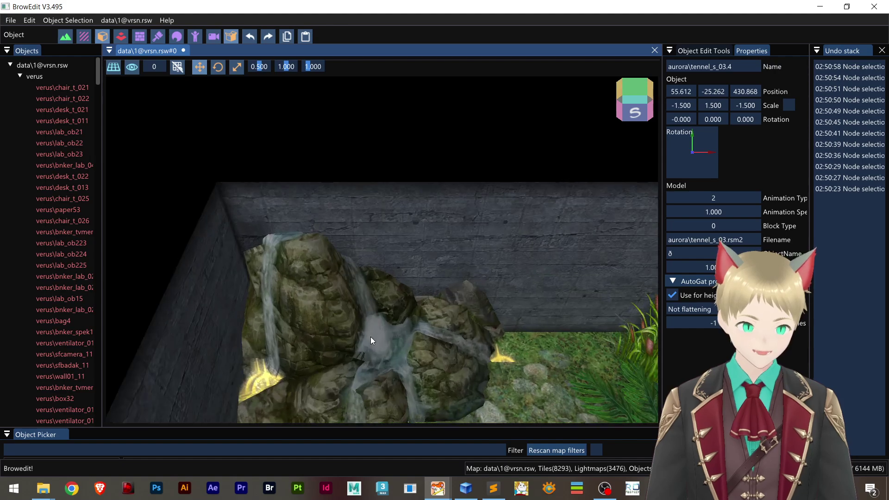
left_click(370, 337)
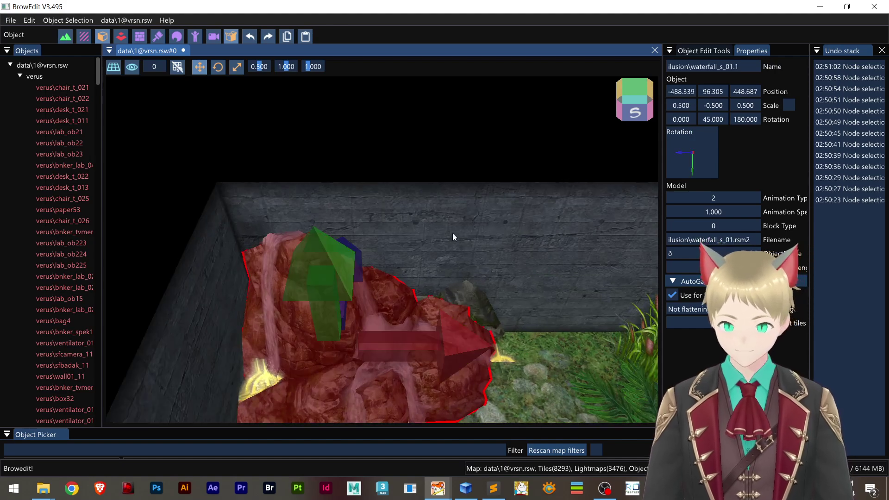
left_click_drag(452, 232, 430, 268)
- Start Export to folder and paste the sonic map folder path as the export folder
left_click(7, 21)
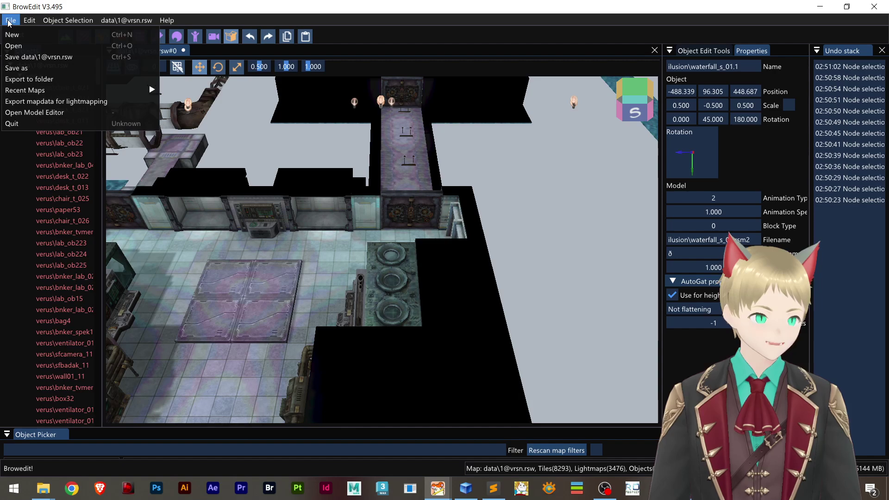
left_click(58, 80)
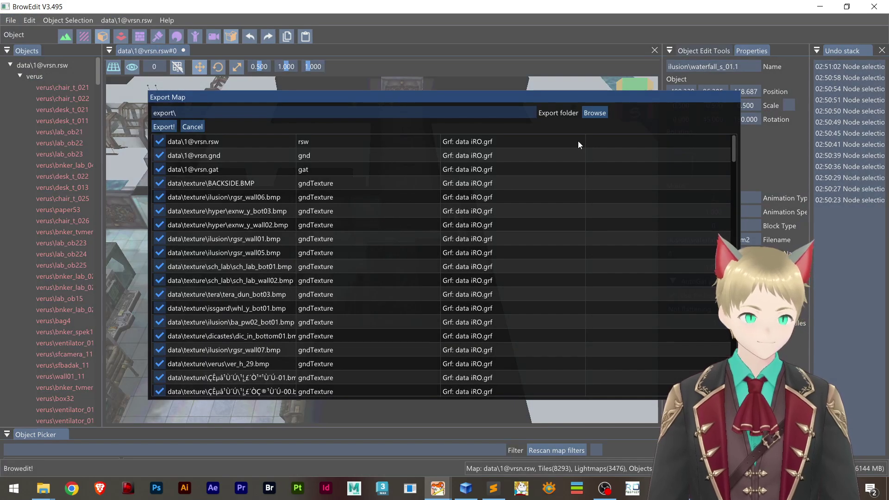
key("alt+Tab")
double_click(73, 138)
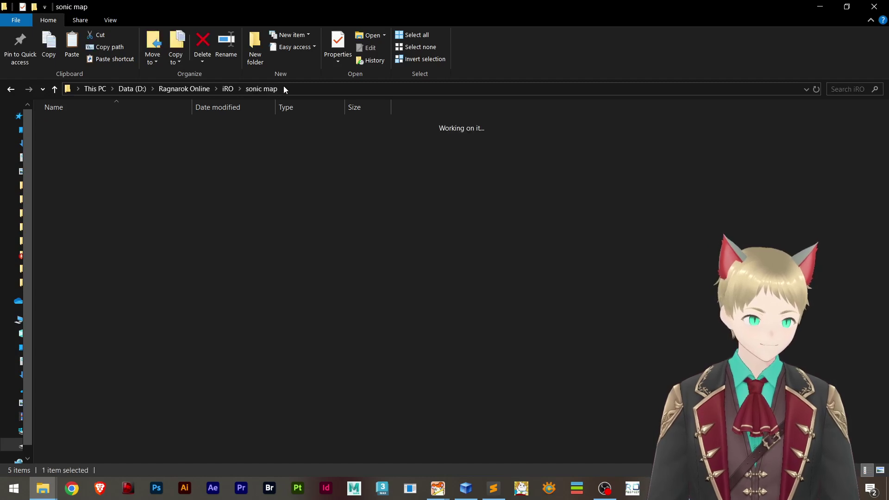
left_click(306, 89)
key("ctrl+c")
key("alt+Tab")
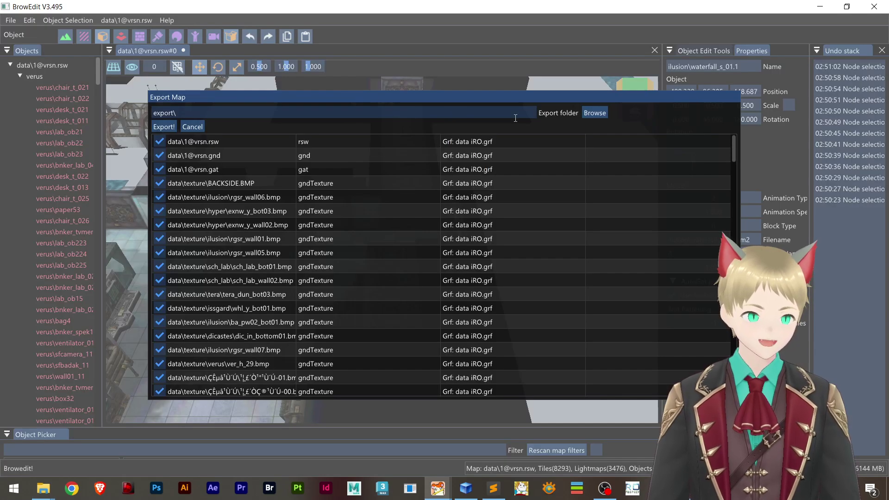
double_click(407, 112)
key("ctrl+v")
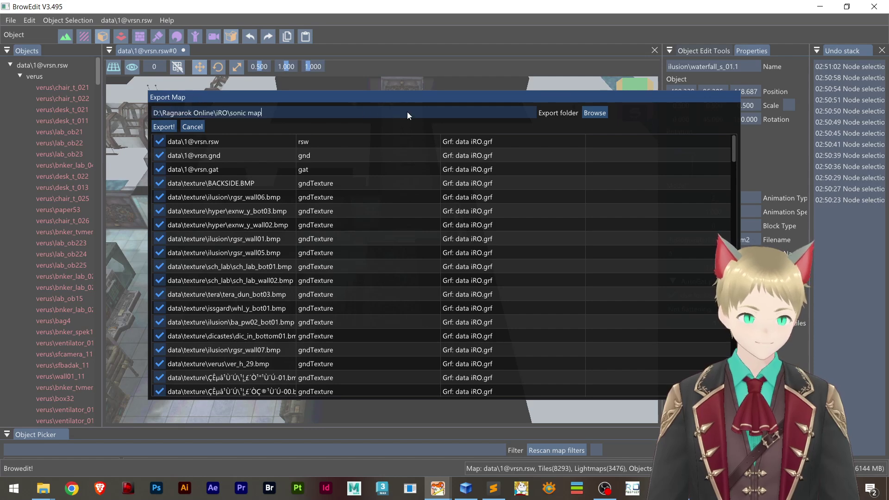
- Confirm D:\Ragnarok Online\iRO\sonic map\ as the export folder in the folder chooser
left_click(600, 114)
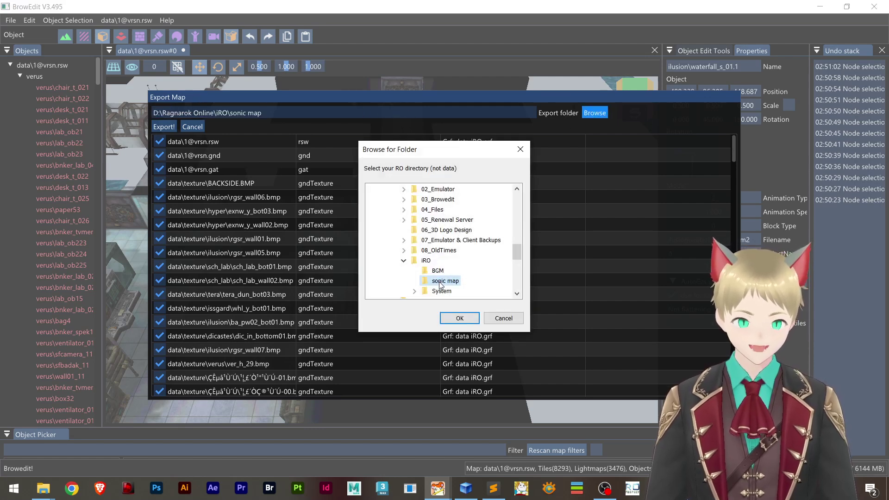
left_click(458, 318)
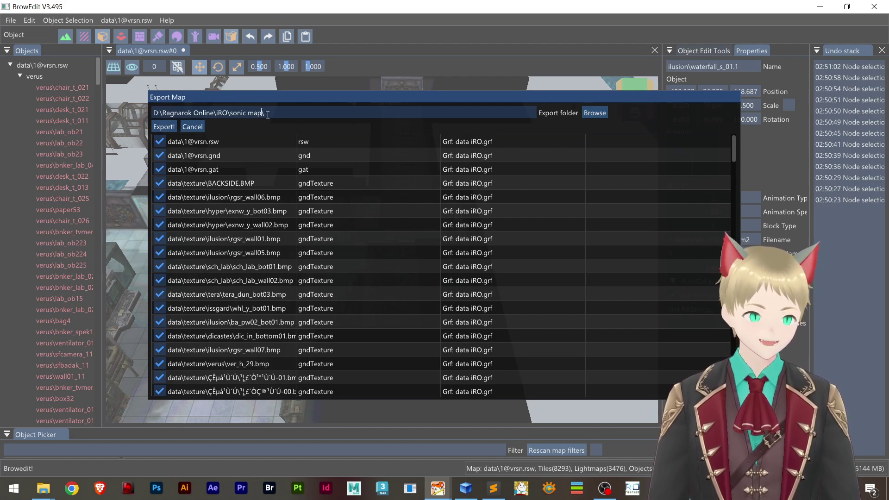
left_click(595, 115)
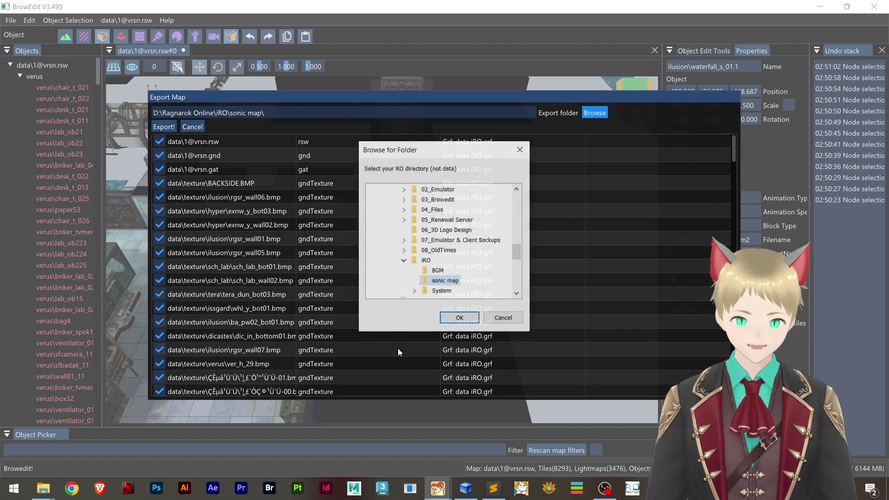
left_click(460, 318)
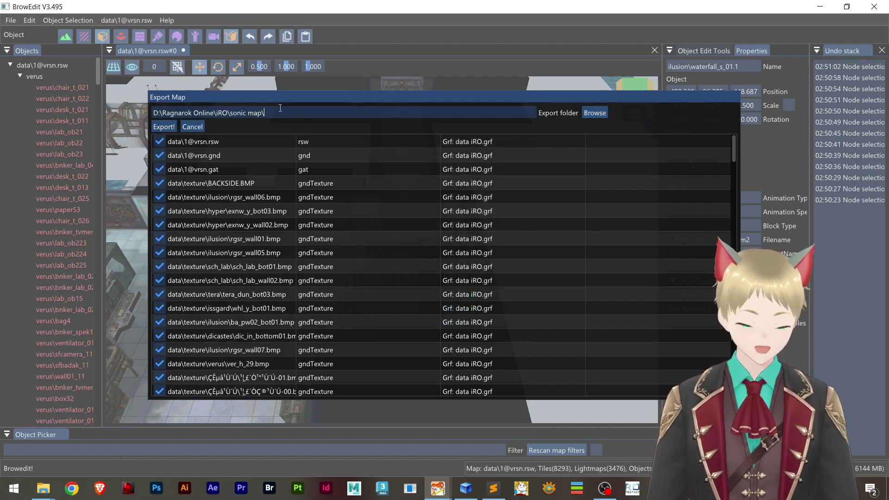
left_click_drag(222, 112, 351, 106)
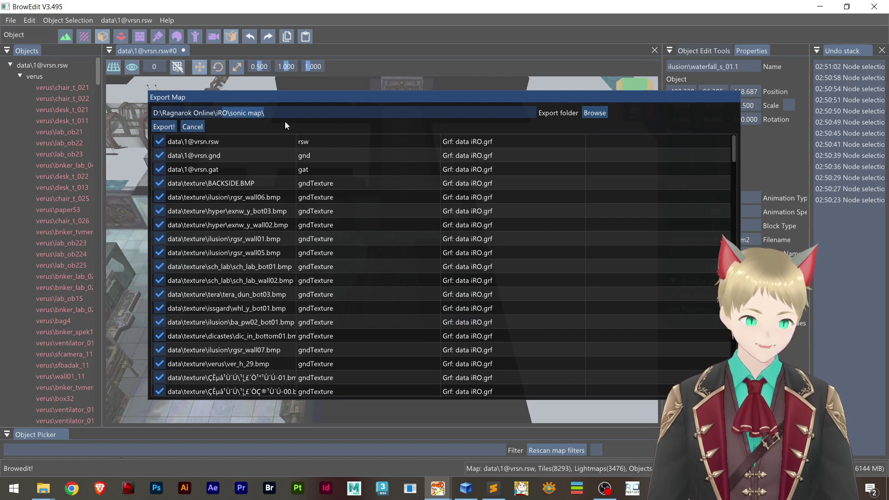
- Check that every 1@vrsn file in the Export Map list is ticked, keeping sfcolumn_s_02 included
left_click(286, 110)
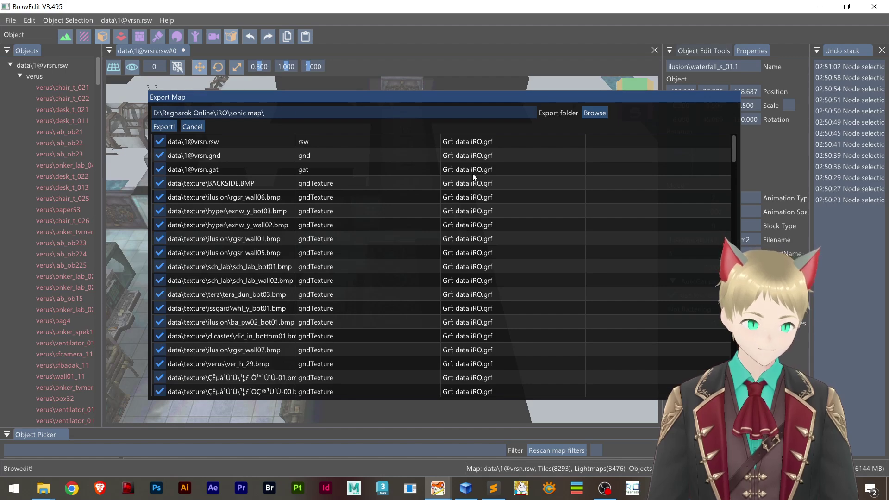
scroll(288, 192, "down", 15)
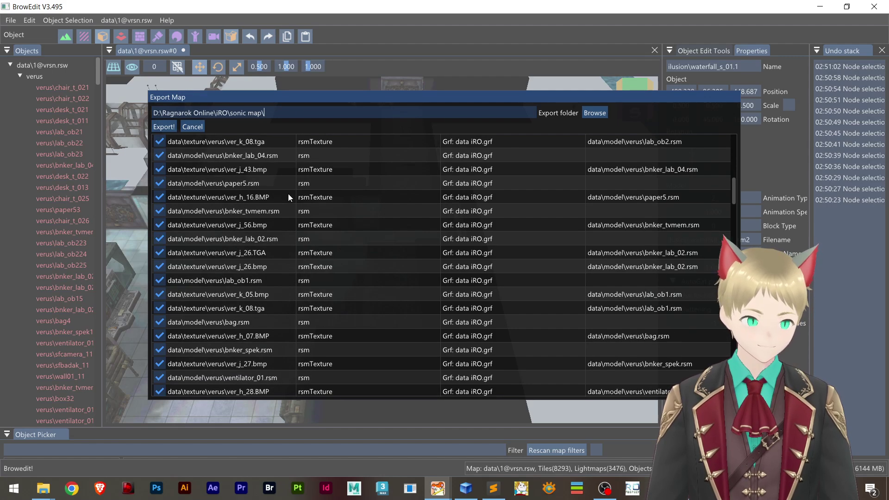
scroll(262, 269, "down", 5)
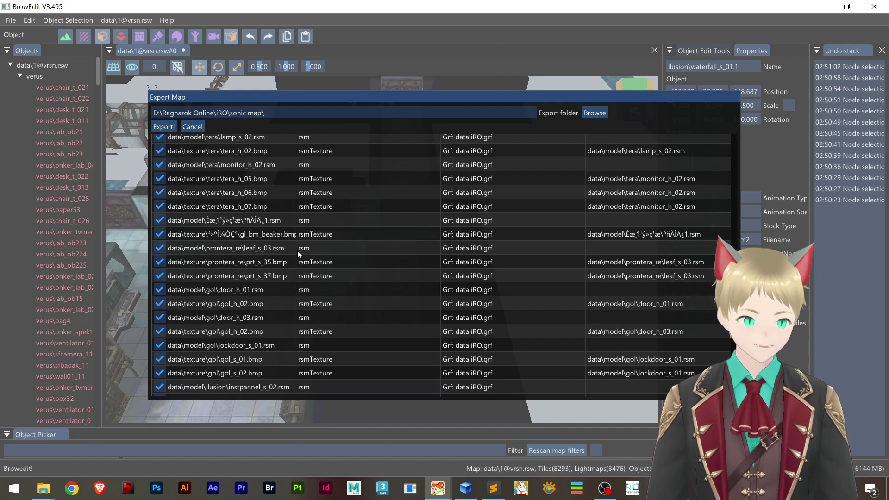
scroll(307, 265, "down", 8)
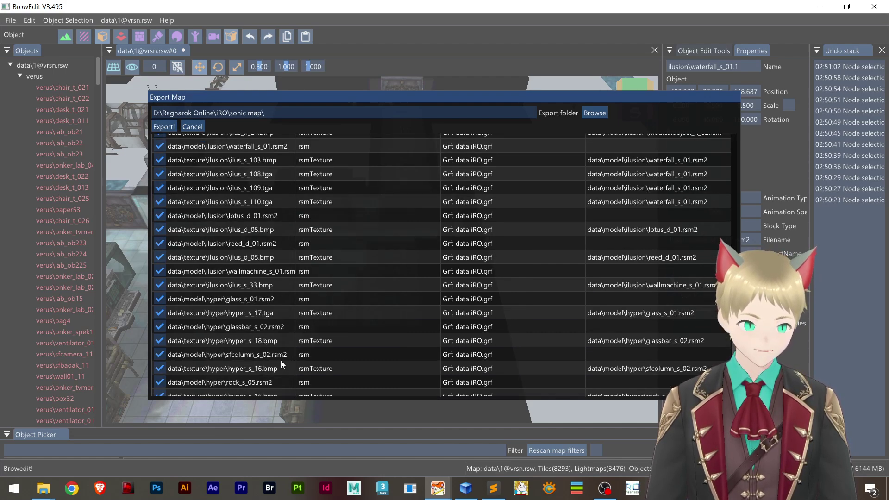
left_click(272, 354)
left_click(272, 352)
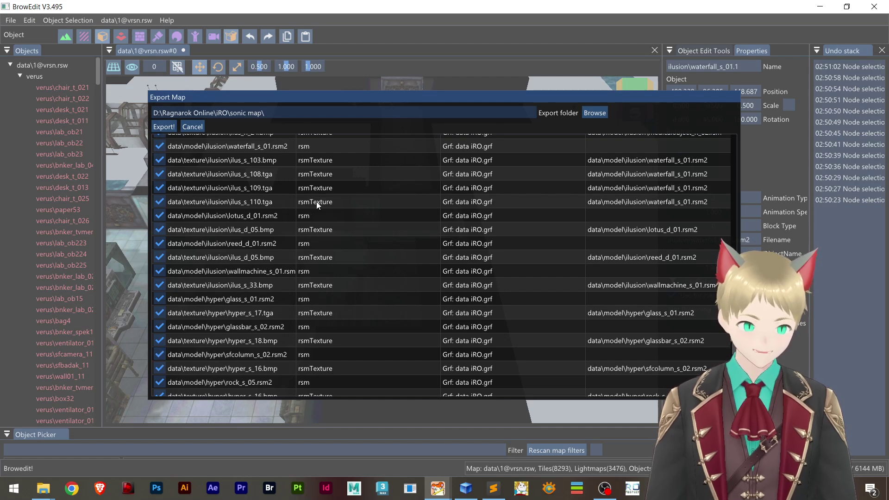
scroll(333, 217, "down", 6)
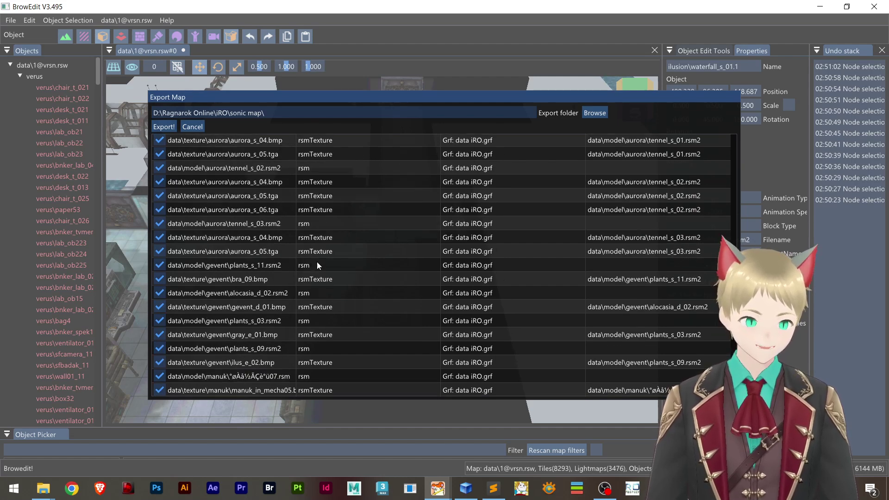
scroll(317, 263, "up", 10)
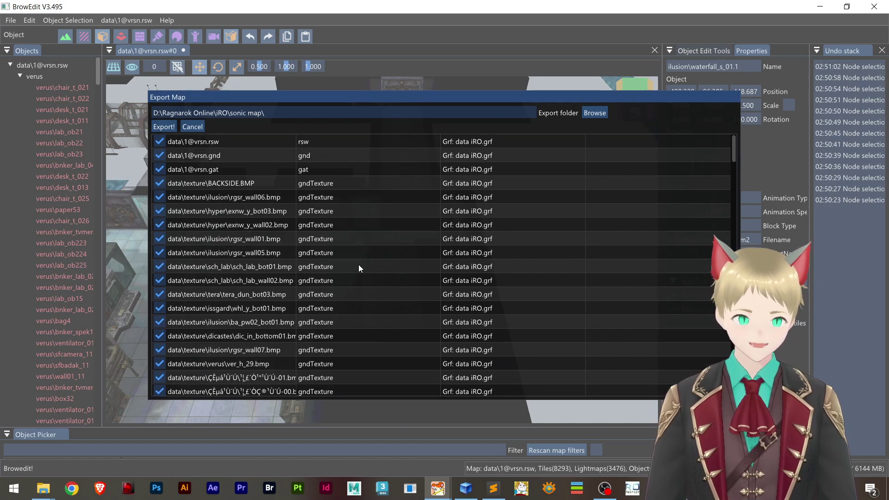
- Export the 1@vrsn map, then open the exported data folder inside sonic map
left_click(165, 128)
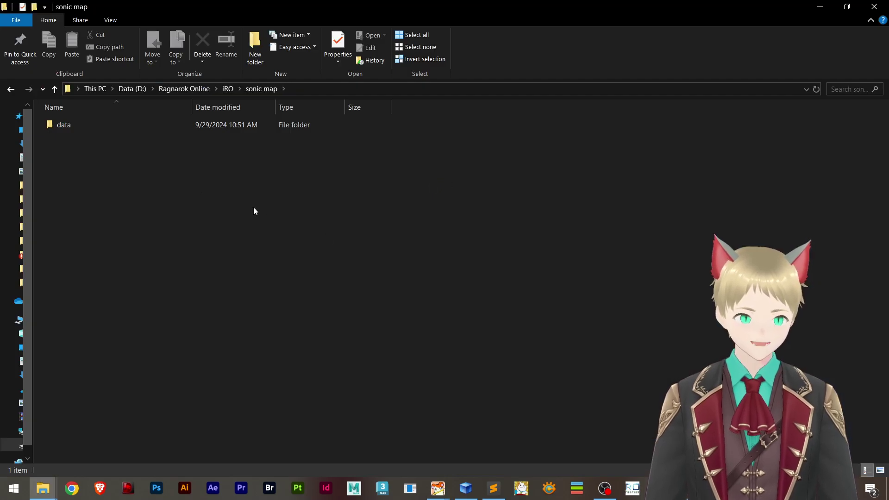
double_click(117, 126)
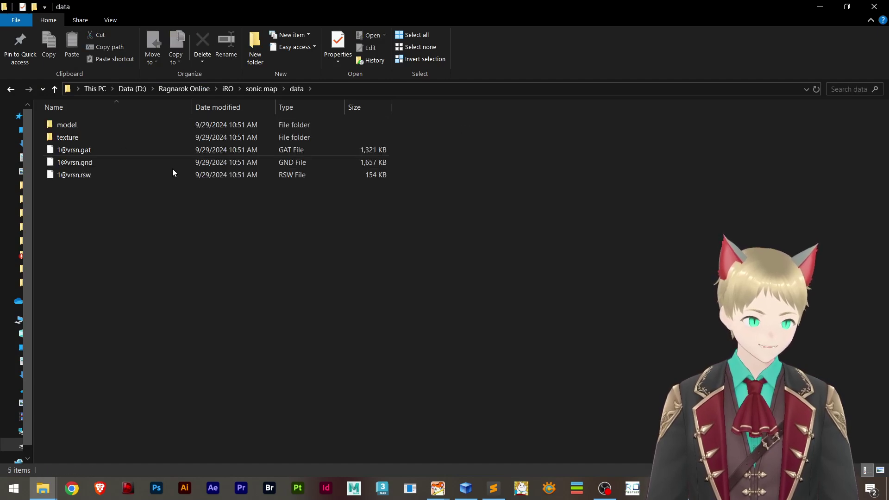